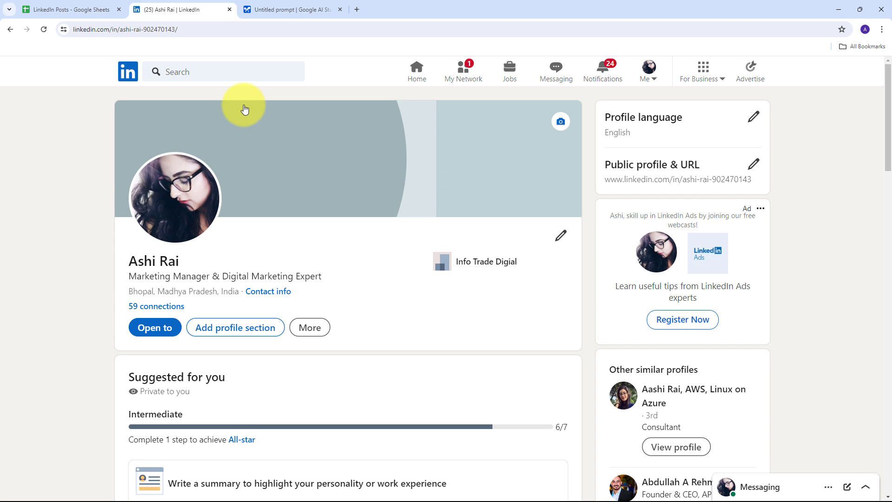
Look over the open LinkedIn profile, the Google AI Studio prompt page and the LinkedIn Posts spreadsheet
key("ctrl+Tab")
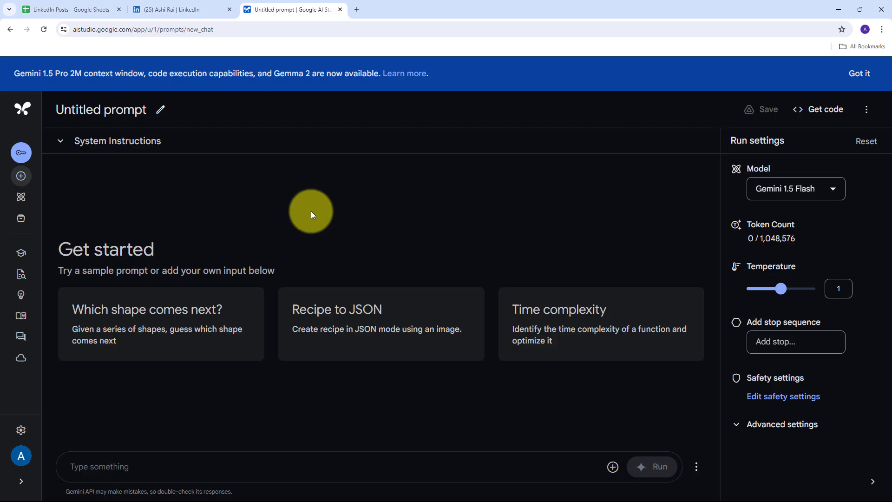
key("ctrl+shift+Tab")
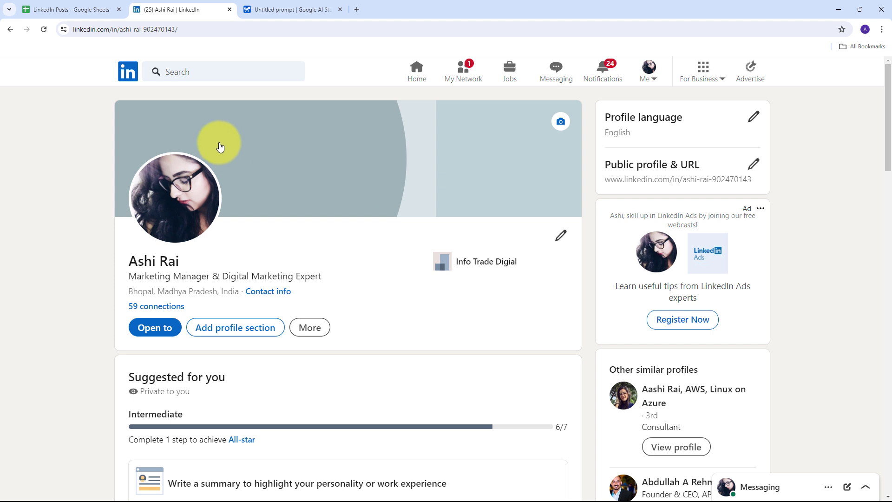
left_click(86, 10)
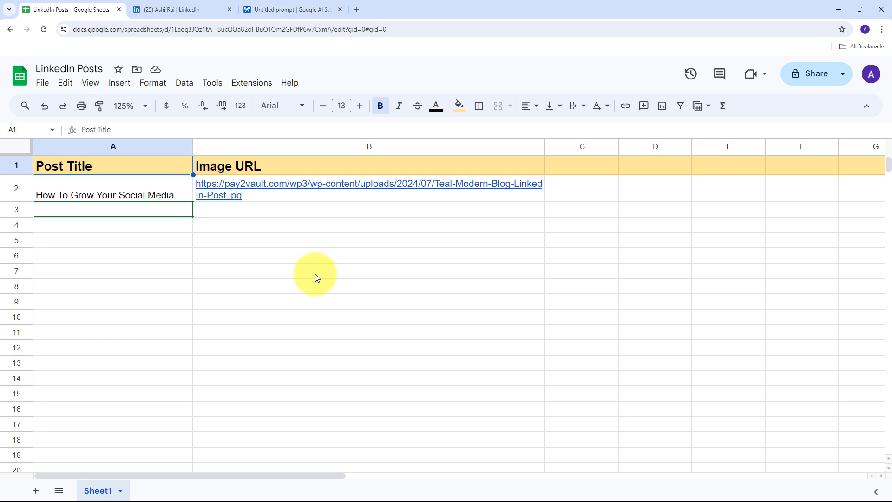
left_click(324, 10)
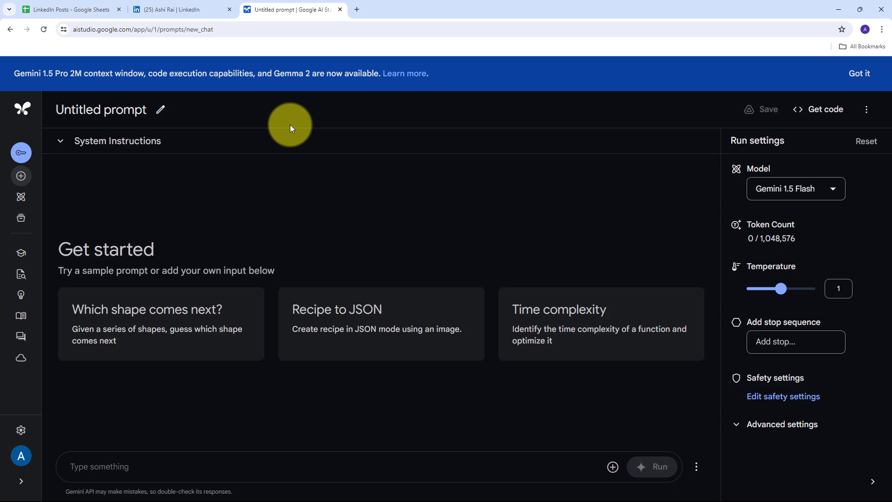
left_click(148, 9)
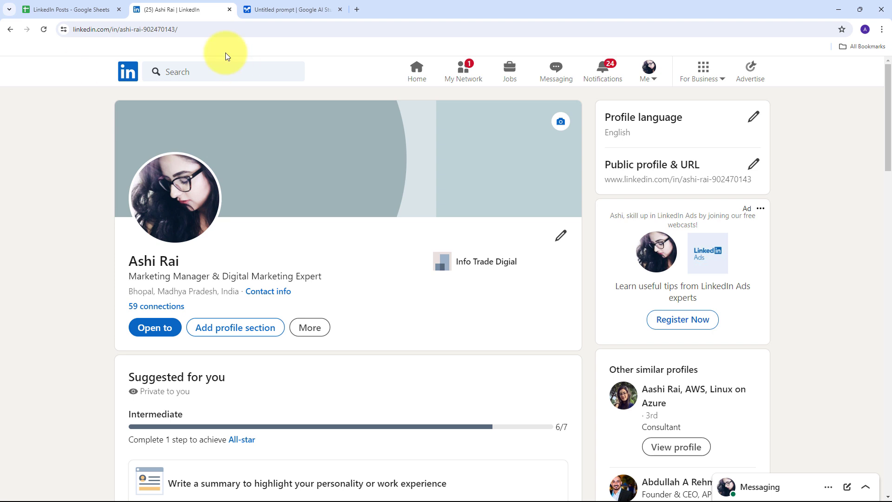
Open pabbly.com/connect in a new browser tab, sign in, and access the Pabbly Connect dashboard
left_click(357, 10)
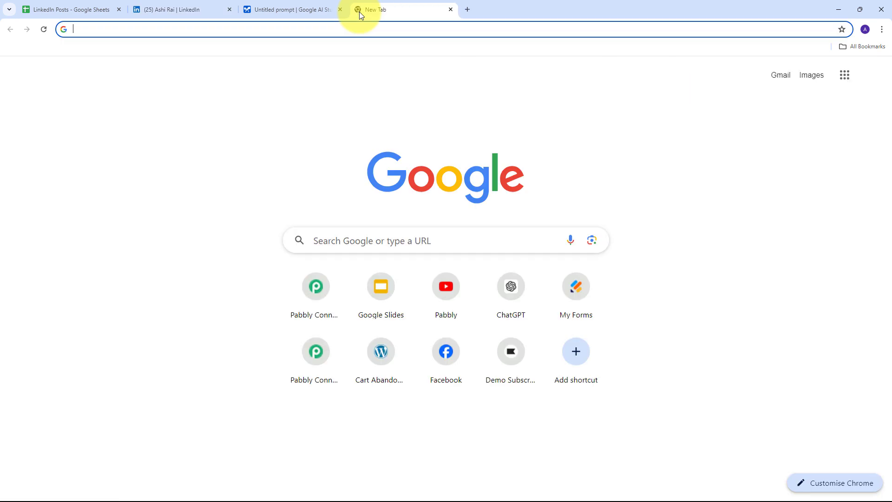
type("pabbl")
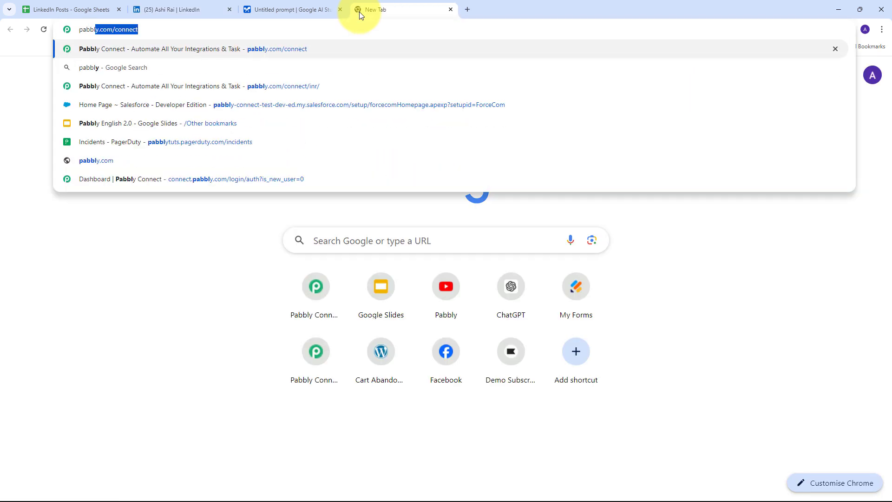
type("y.com/")
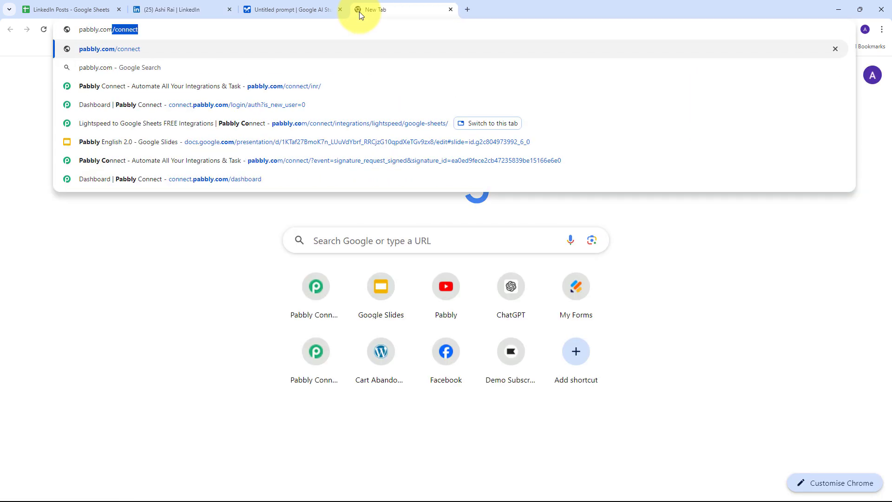
left_click(328, 48)
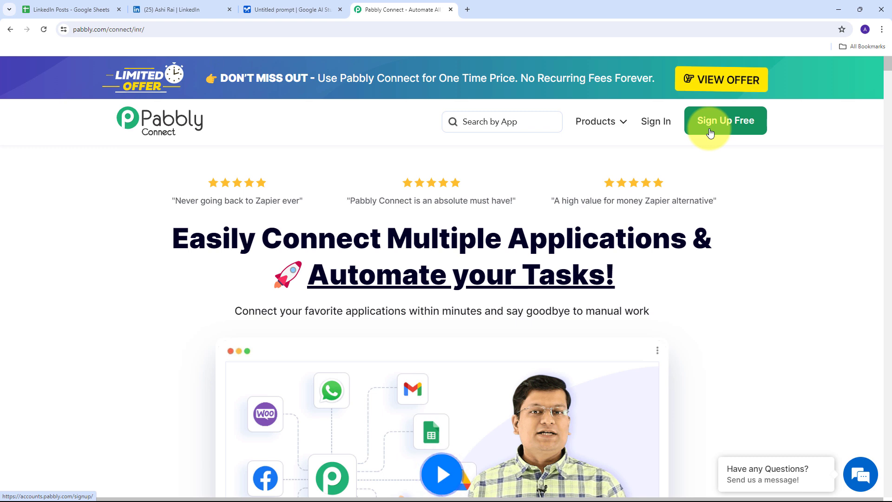
left_click(653, 123)
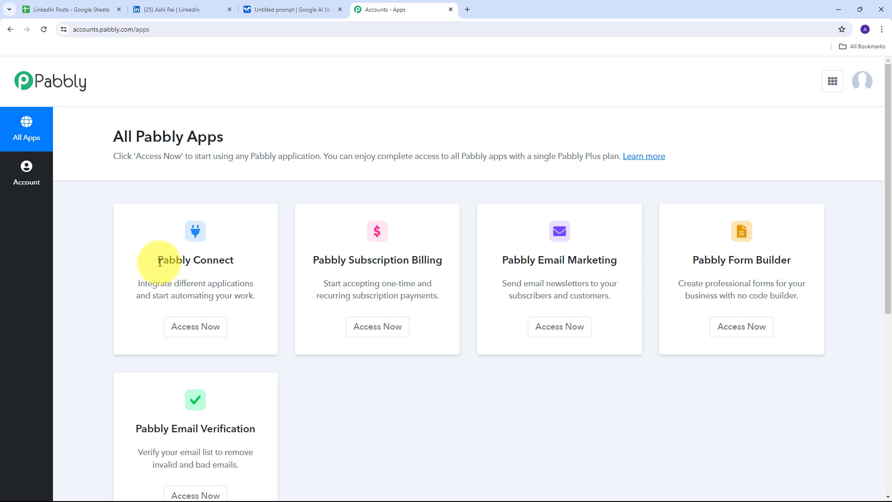
left_click(190, 329)
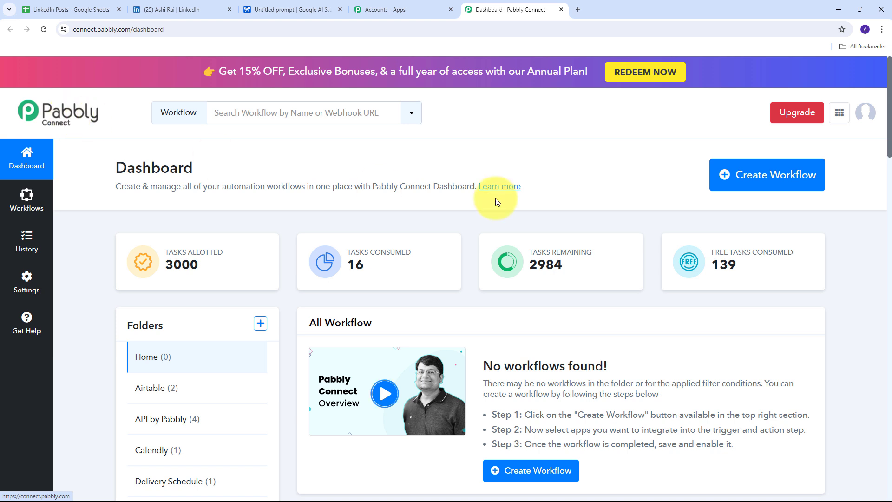
Create a workflow named "Create LinkedIn Posts using Google Gemini" in the Google Generative AI folder
mouse_move(252, 265)
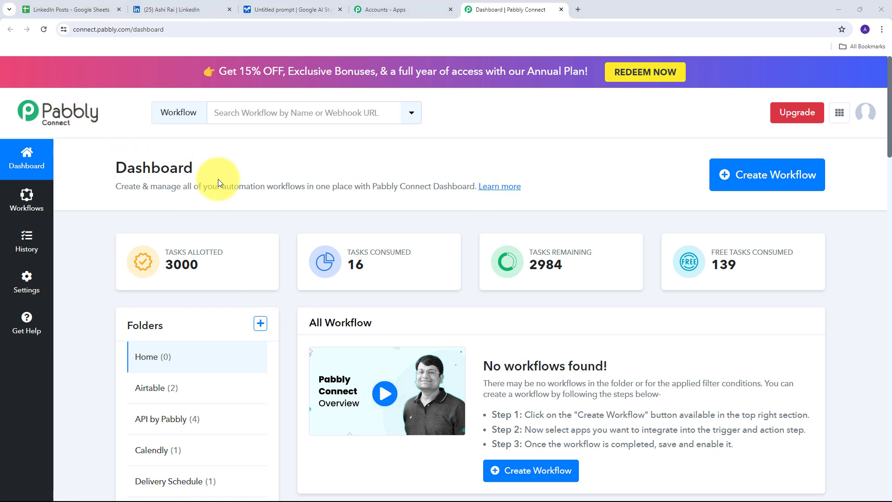
left_click(725, 175)
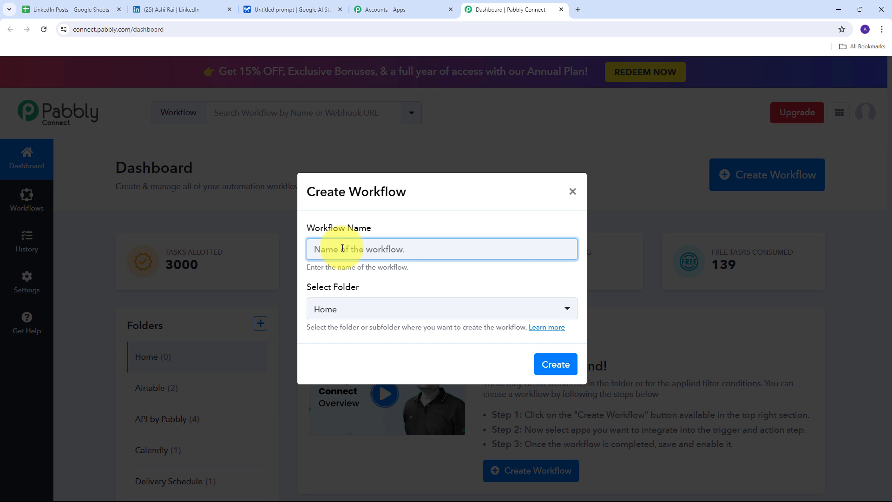
type("Create LinkedIn Posts using Google Gemini")
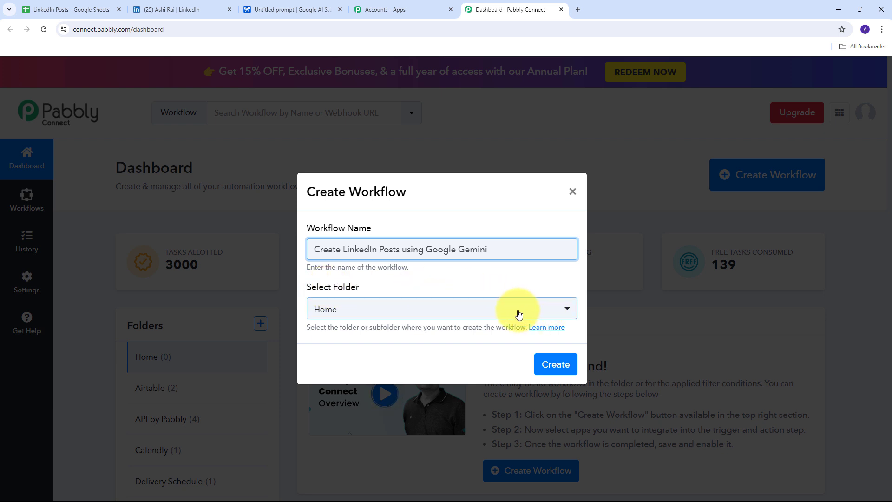
left_click(402, 300)
scroll(409, 172, "down", 10)
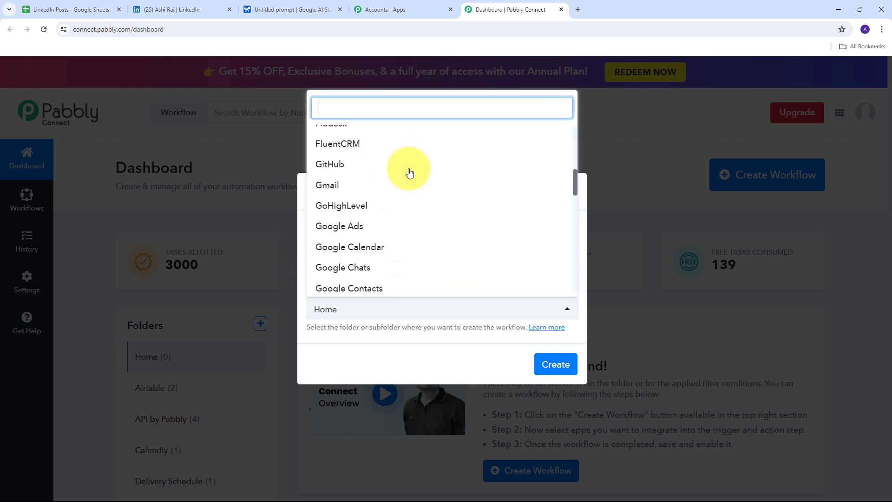
scroll(409, 173, "down", 9)
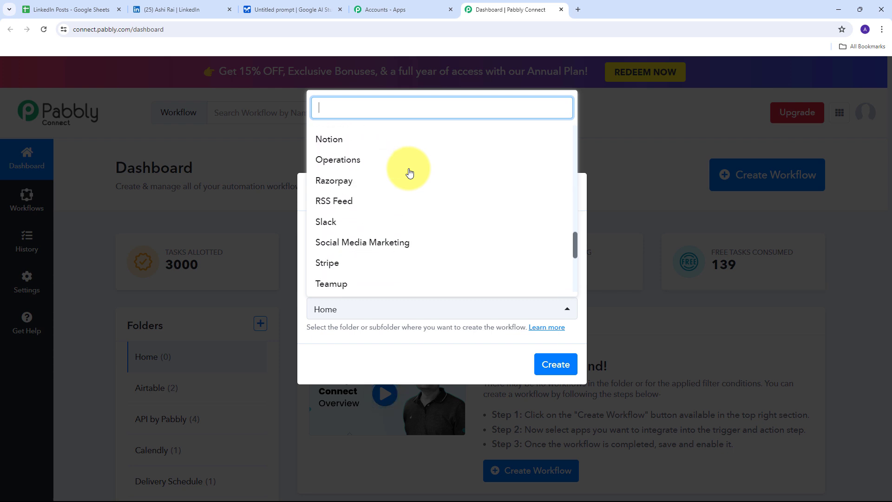
scroll(409, 173, "down", 3)
scroll(408, 173, "up", 12)
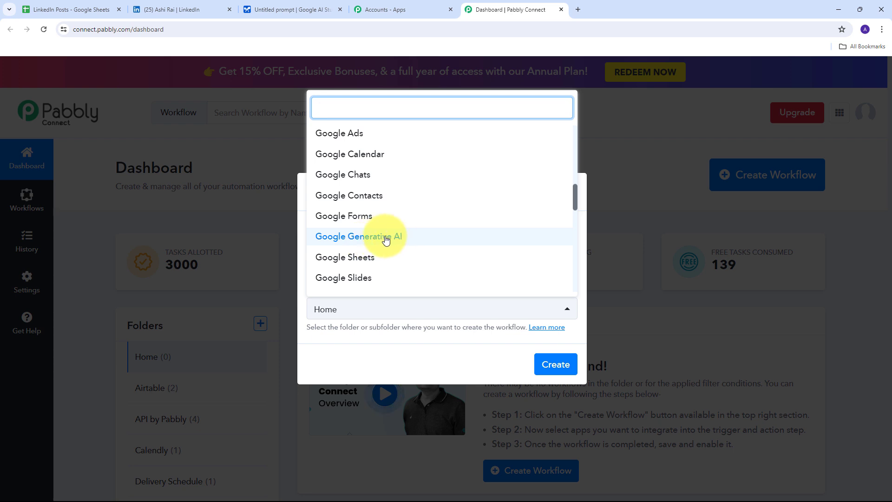
left_click(349, 240)
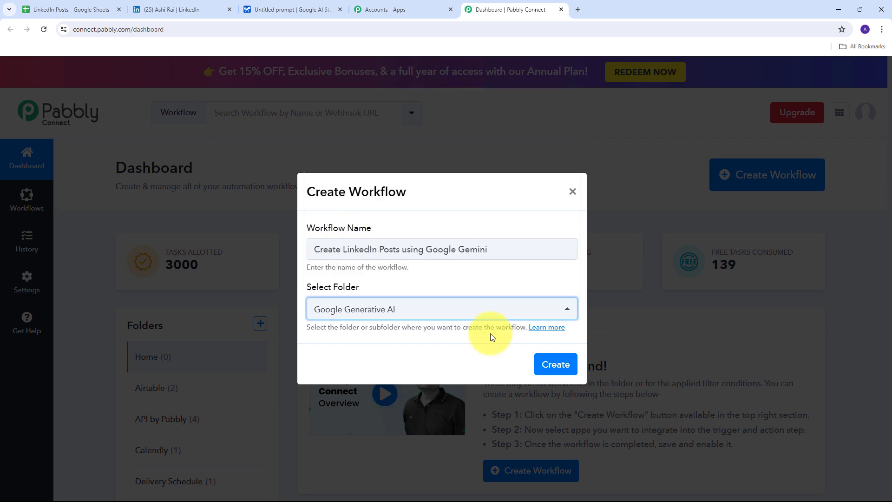
left_click(556, 370)
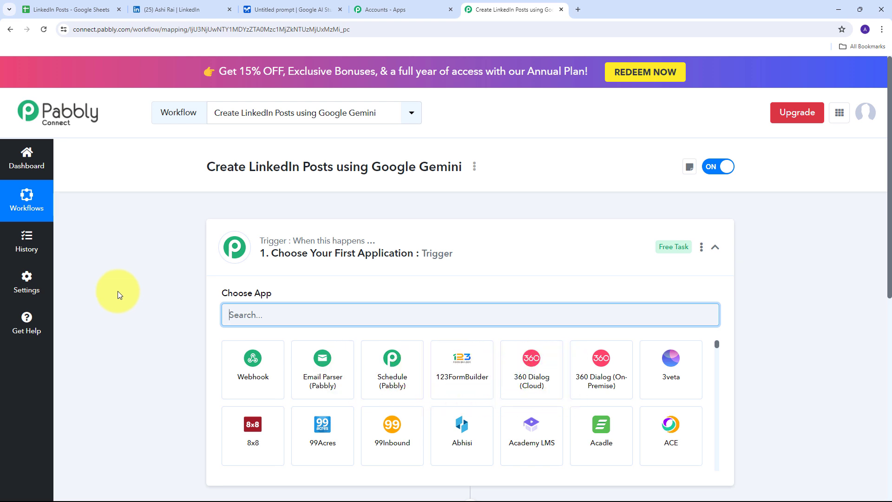
Set the workflow's trigger to Google Sheets with the event New or Updated Spreadsheet Row
scroll(118, 291, "down", 2)
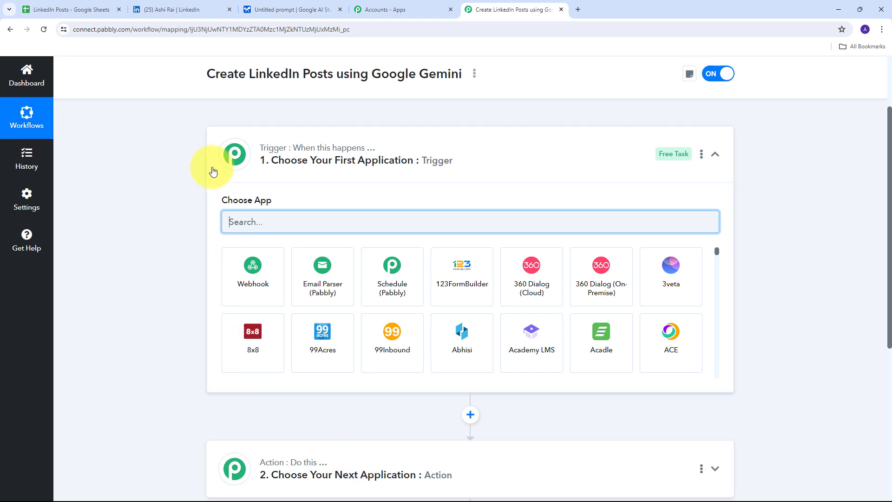
scroll(160, 181, "down", 1)
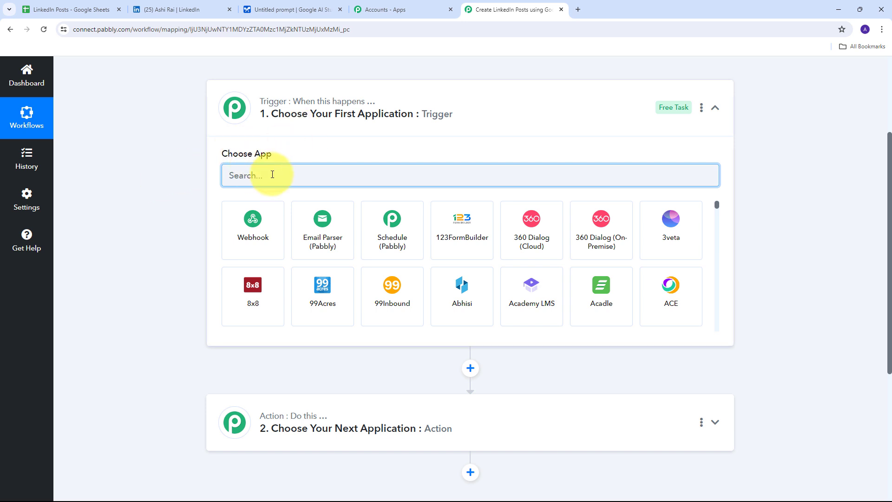
type("Go")
type("og")
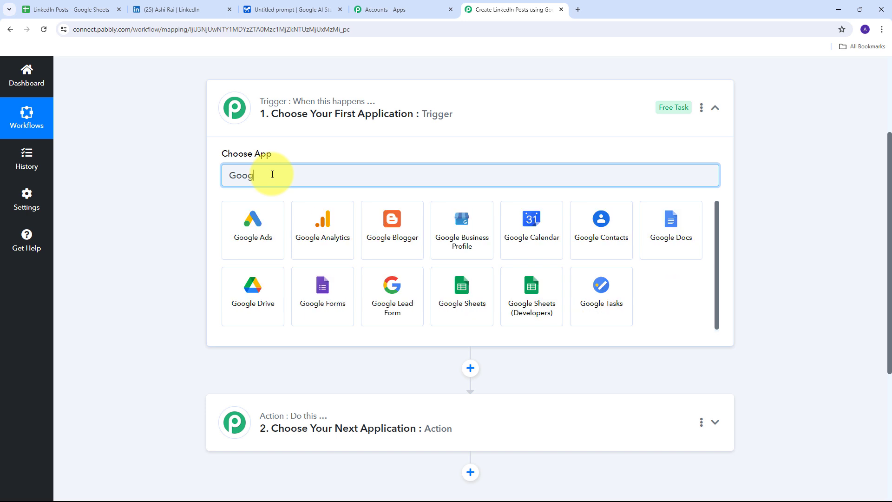
type("le Sheets")
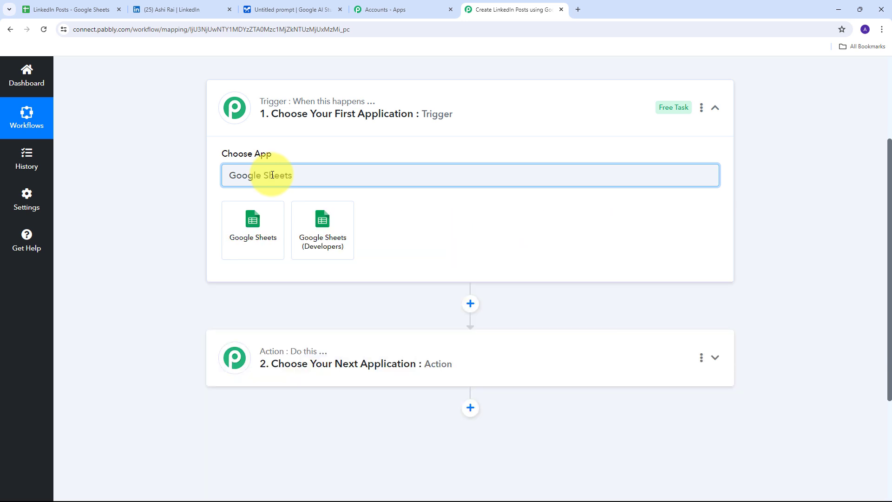
left_click(259, 233)
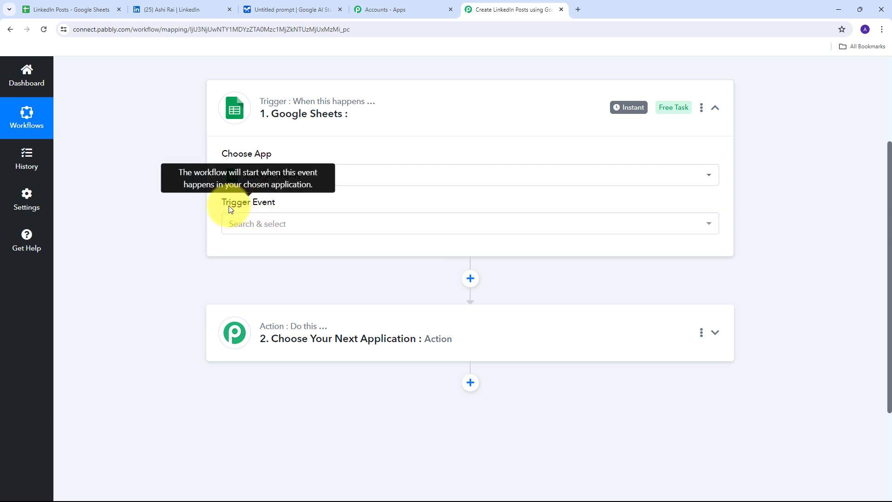
left_click(388, 227)
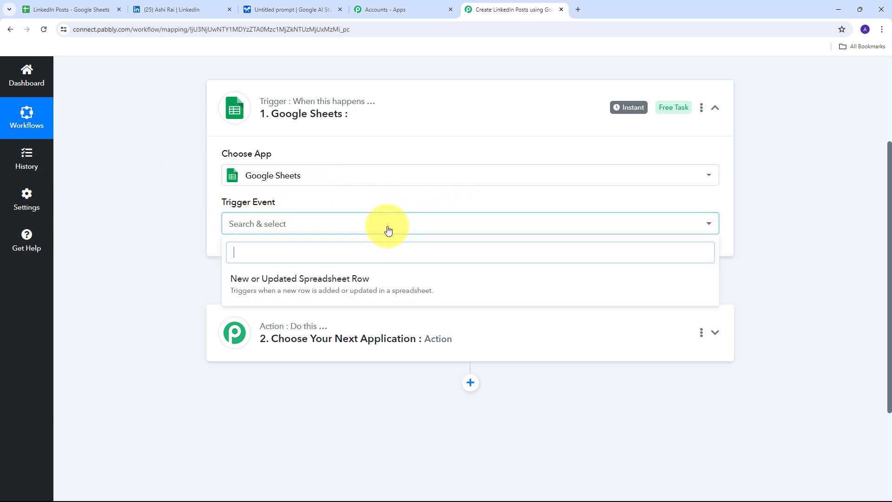
left_click(306, 291)
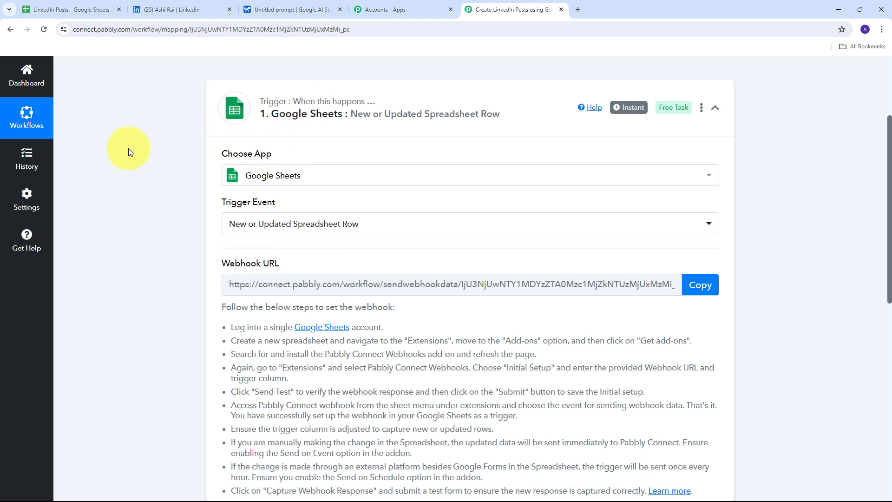
Review the webhook setup instructions for the Google Sheets trigger and copy its webhook URL
scroll(128, 148, "down", 1)
left_click_drag(219, 216, 289, 227)
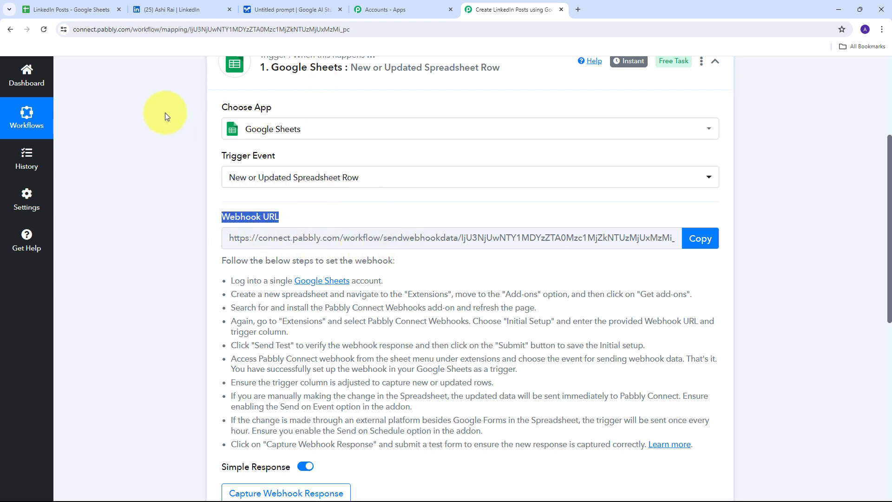
scroll(137, 144, "down", 1)
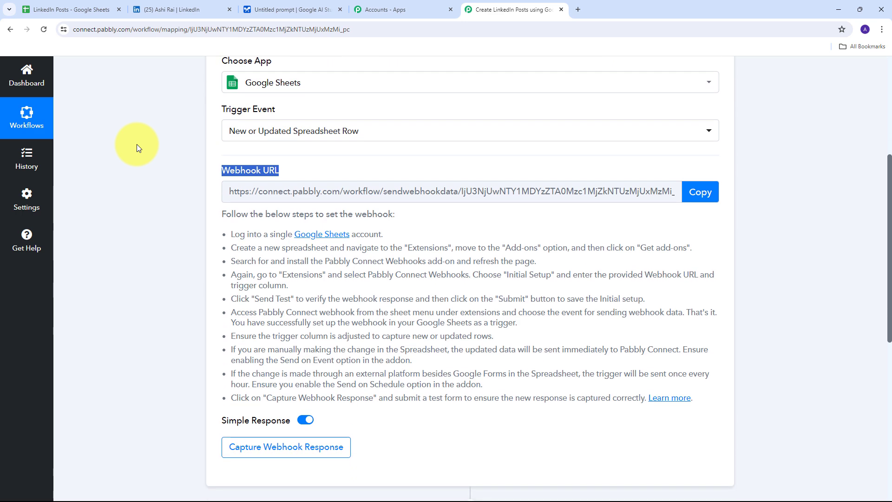
left_click_drag(229, 234, 710, 406)
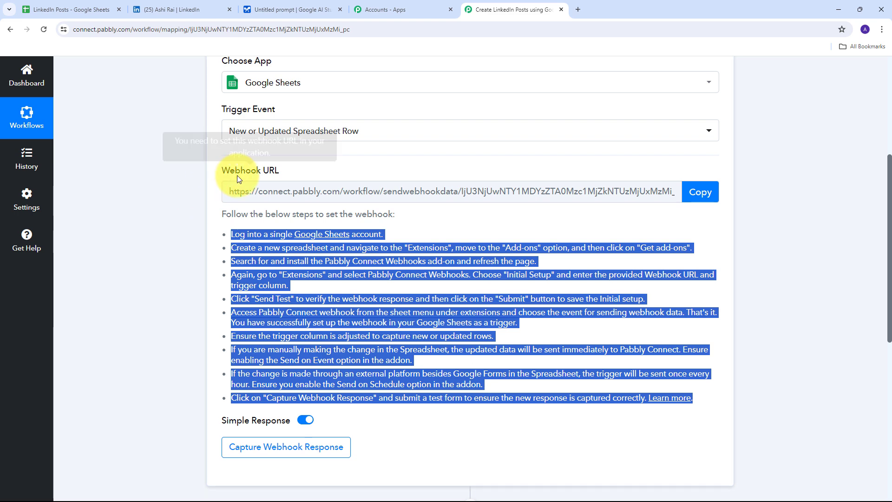
left_click(698, 197)
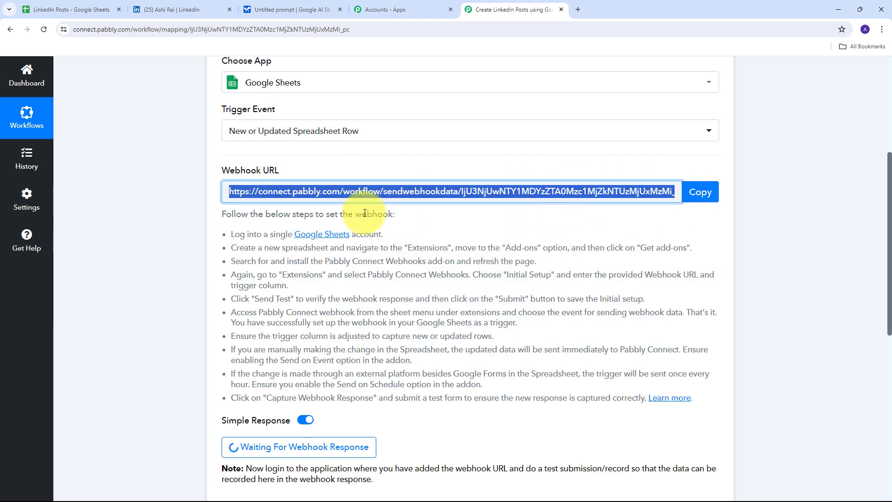
Switch to the LinkedIn Posts spreadsheet in Google Sheets and open the Google Workspace Marketplace to get add-ons
left_click(76, 11)
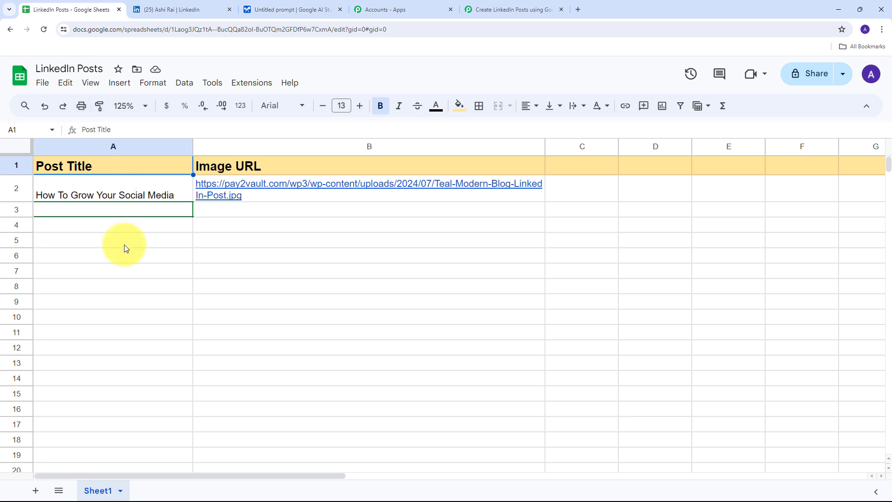
left_click(238, 90)
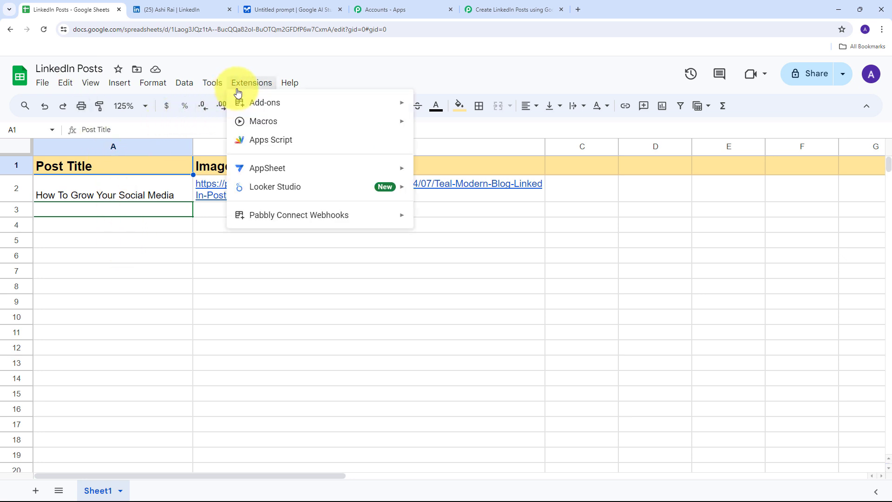
mouse_move(267, 217)
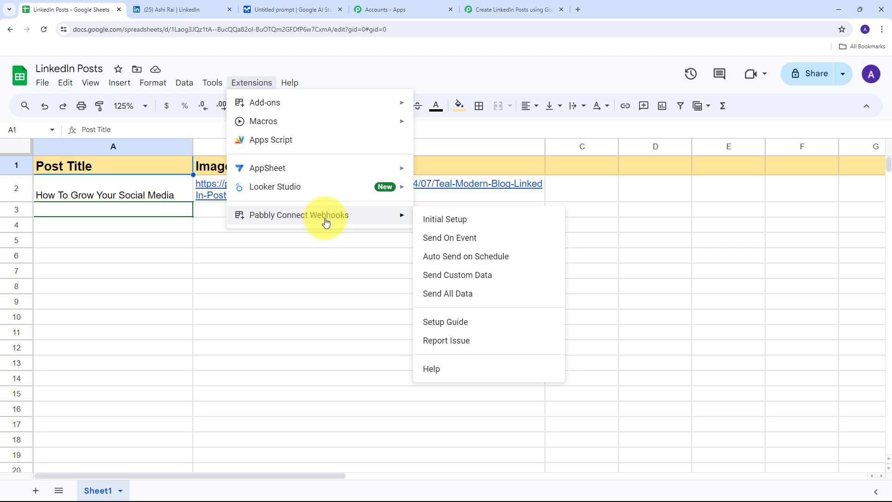
mouse_move(278, 107)
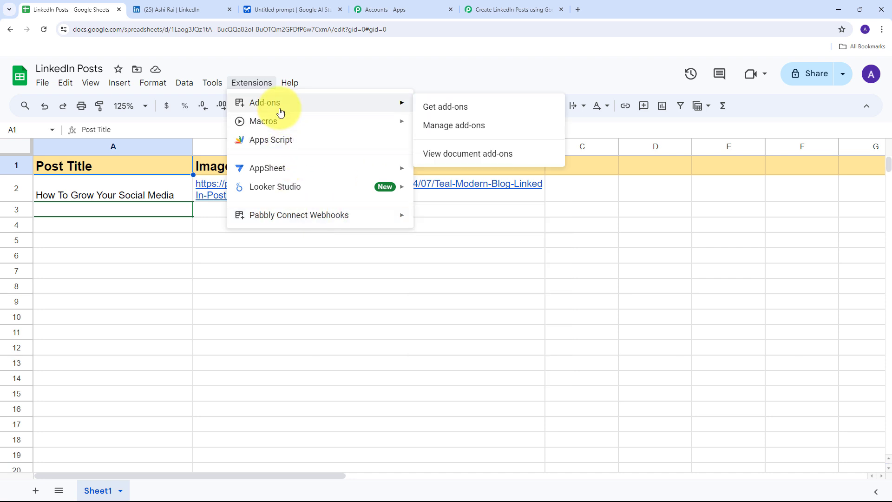
left_click(449, 108)
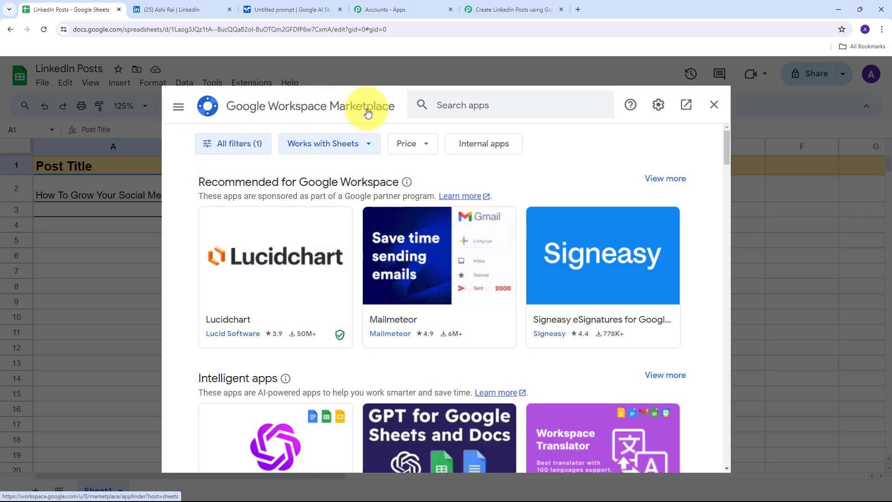
Search the Marketplace for the Pabbly Connect Webhooks add-on, close the Marketplace and reload the spreadsheet
left_click(490, 106)
type("P")
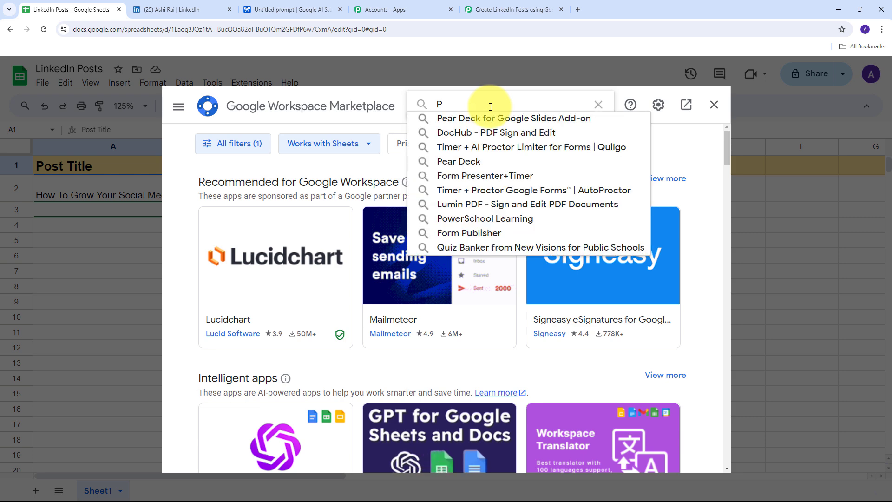
type("abbly")
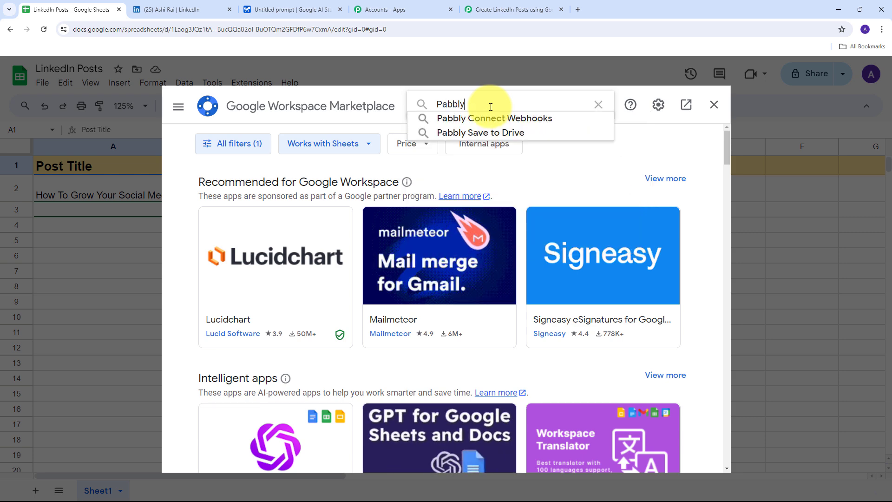
key("Down")
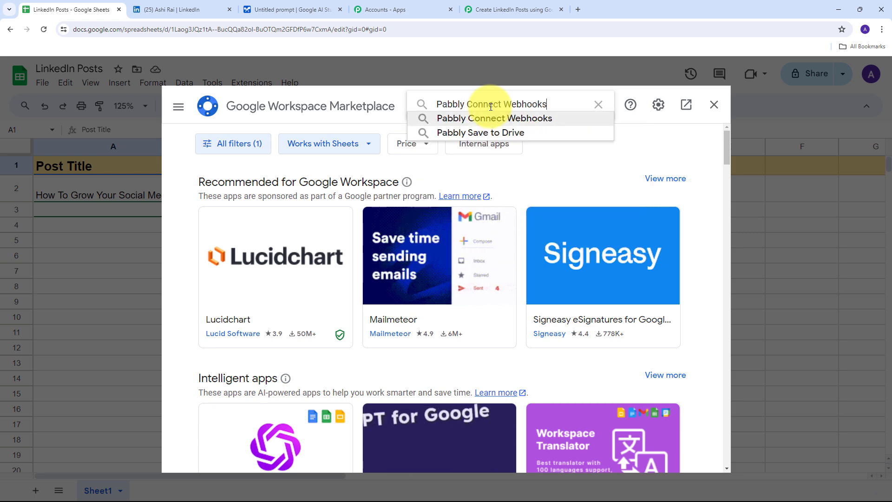
key("Return")
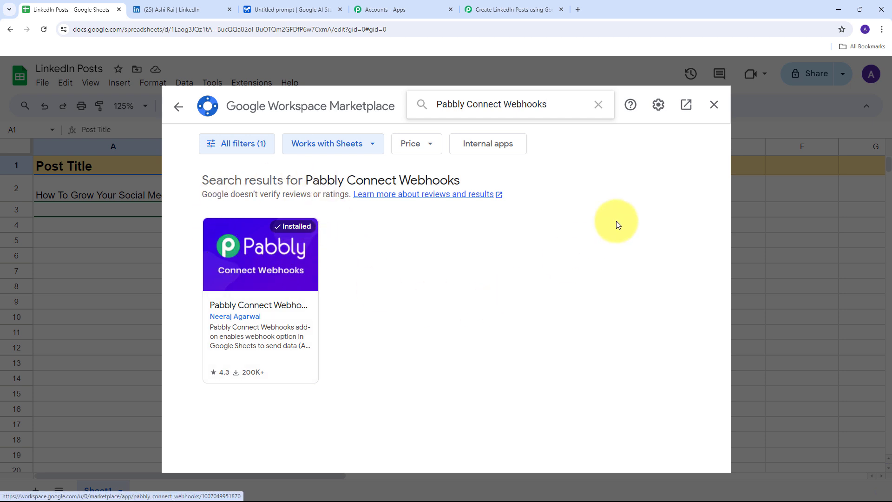
left_click(714, 104)
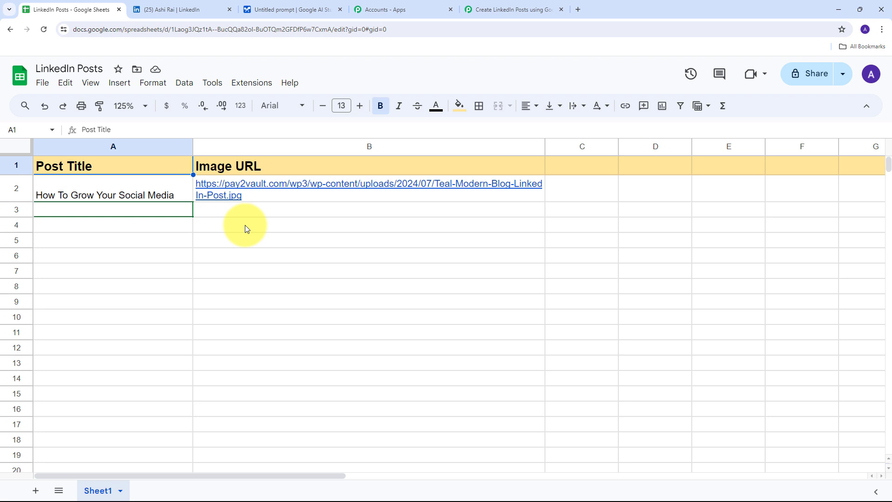
left_click(43, 29)
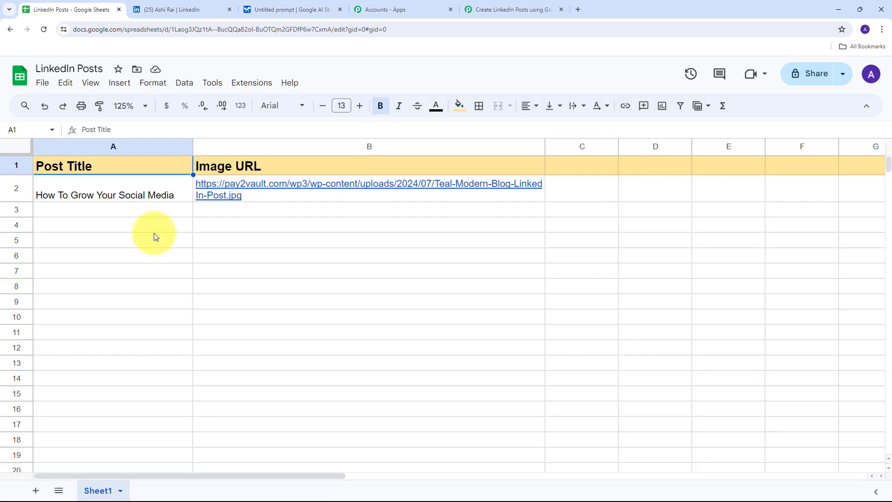
Fill in the Pabbly Connect Webhooks initial setup for Sheet1 with the copied webhook URL and trigger column B
left_click(241, 83)
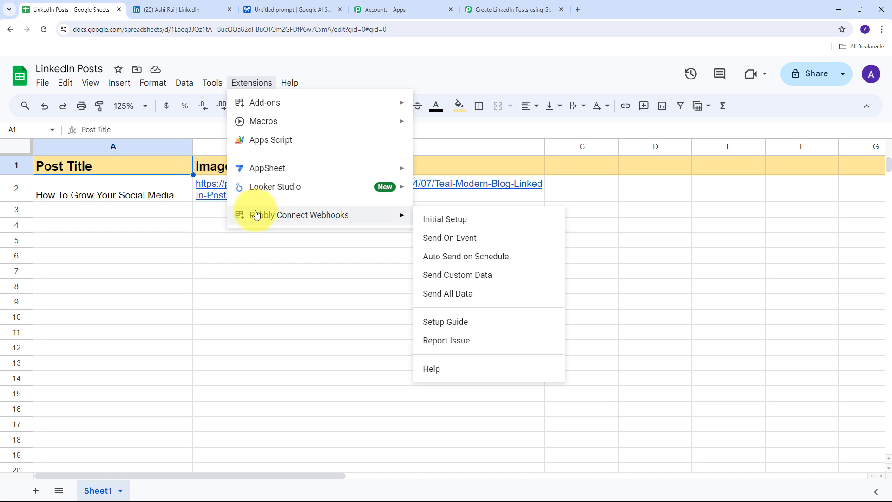
left_click(459, 226)
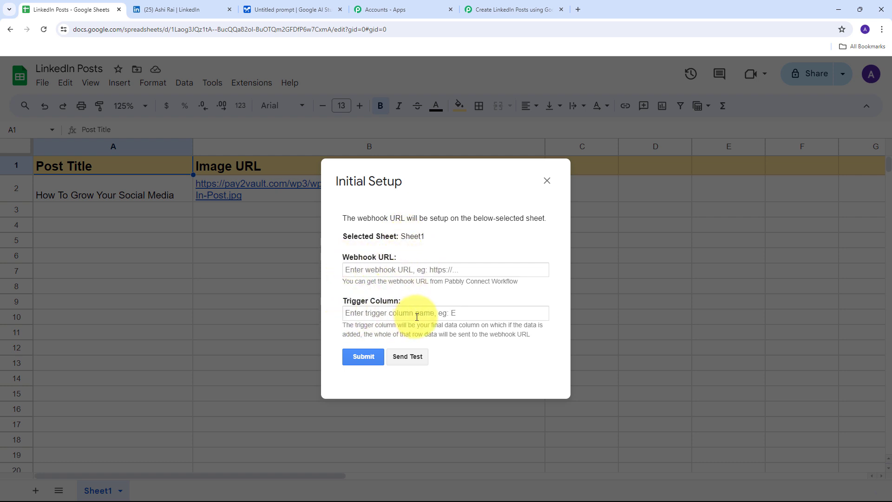
left_click(364, 269)
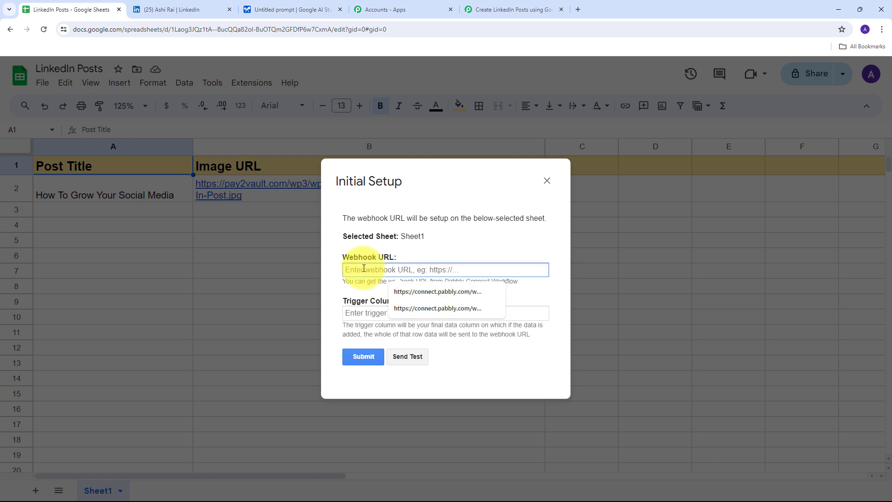
key("ctrl+v")
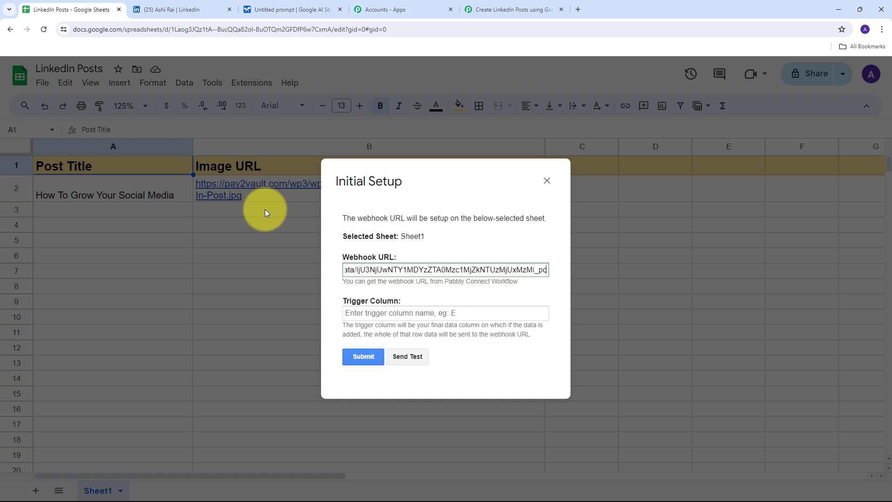
left_click(369, 311)
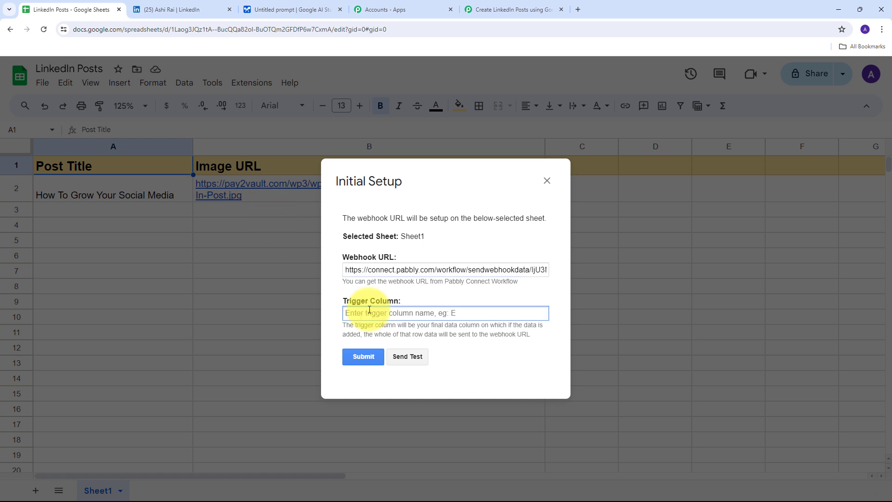
type("B")
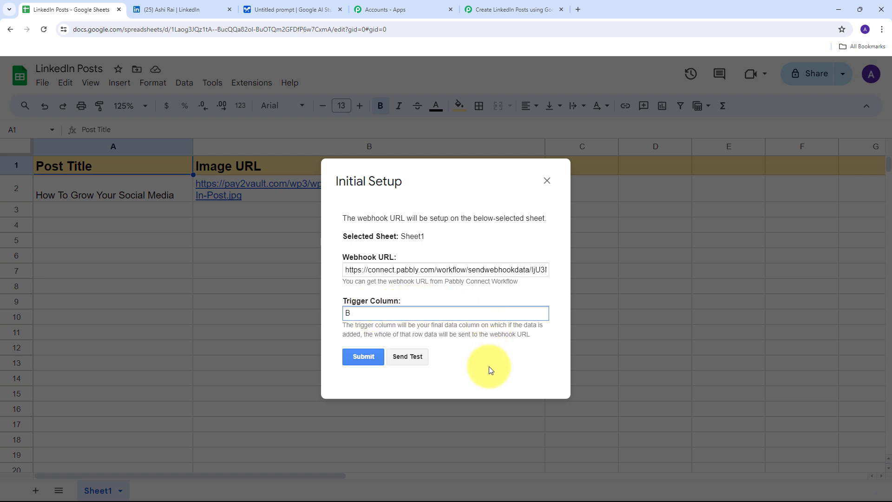
Send test data from the initial setup, submit the configuration and close the dialog
left_click(411, 358)
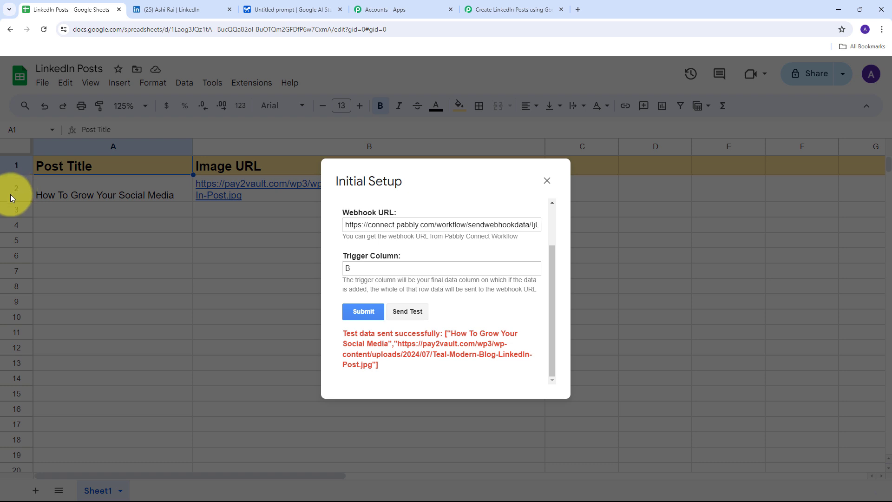
left_click(360, 311)
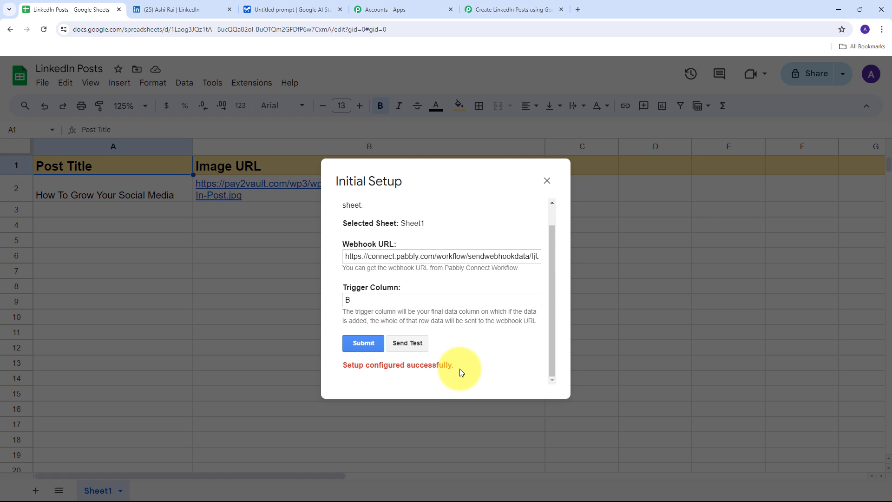
left_click(547, 180)
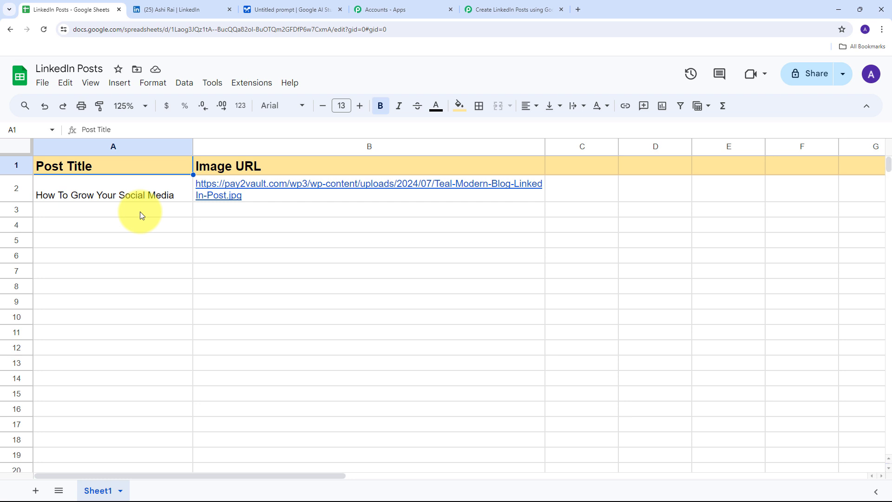
Enable Send On Event for the Pabbly Connect Webhooks add-on in the spreadsheet
left_click(250, 88)
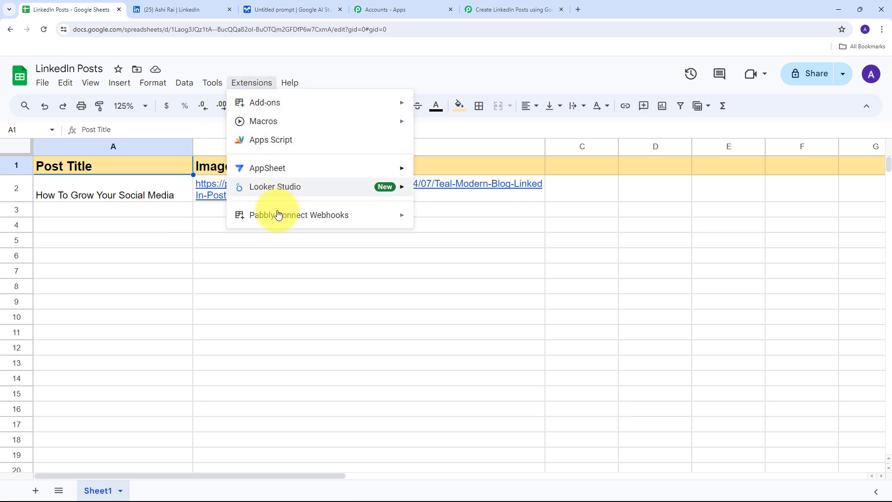
mouse_move(274, 214)
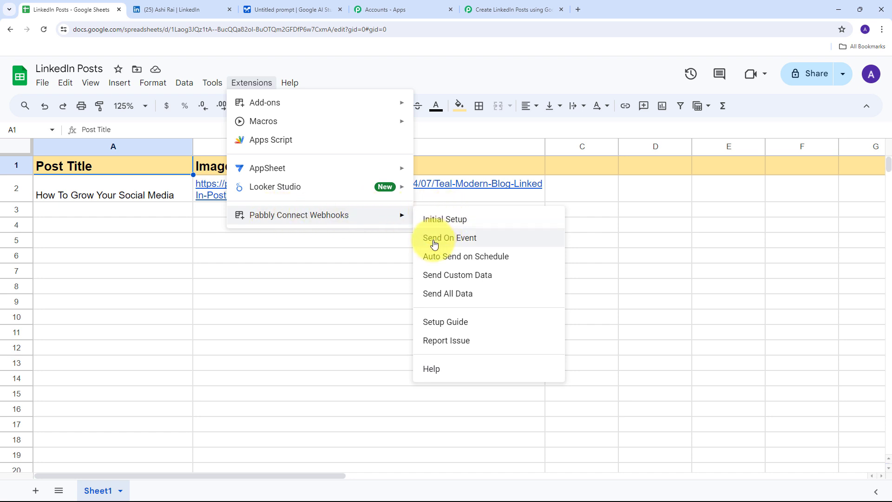
left_click(463, 244)
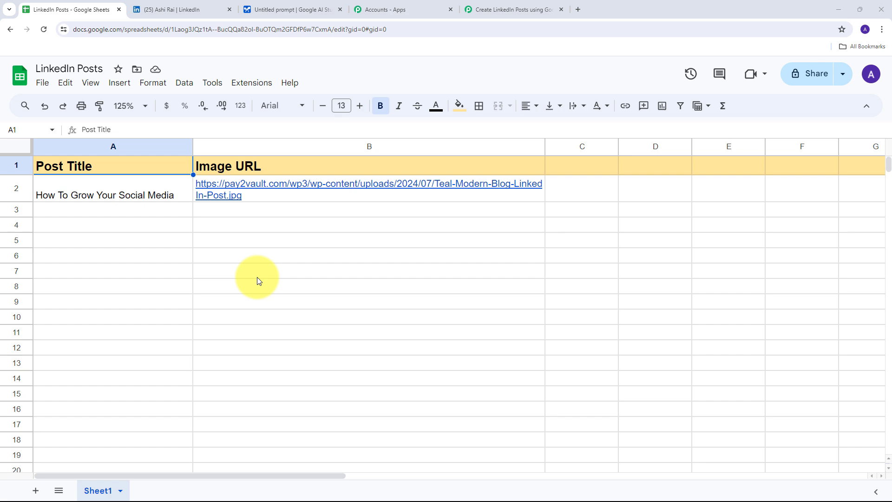
Switch to the Pabbly Connect workflow and examine the captured webhook response, including the trigger column, sheet name, post title and full image URL
left_click(485, 12)
scroll(467, 219, "down", 8)
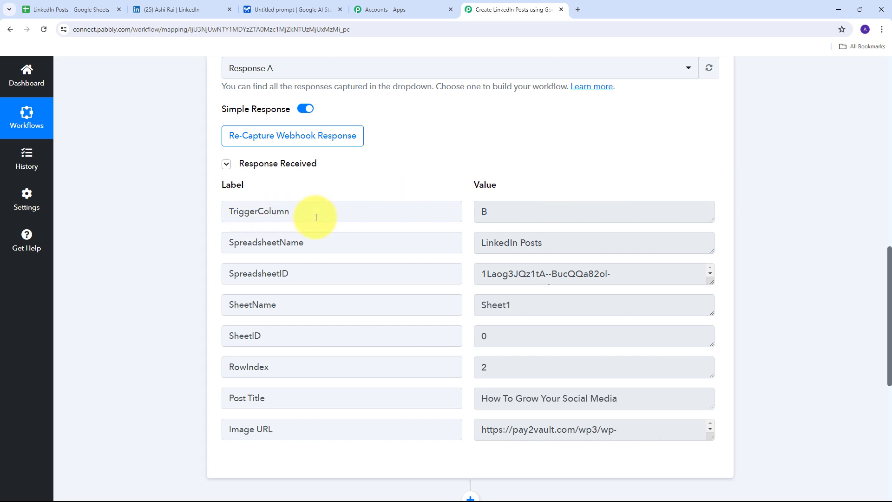
scroll(409, 171, "down", 1)
left_click(537, 170)
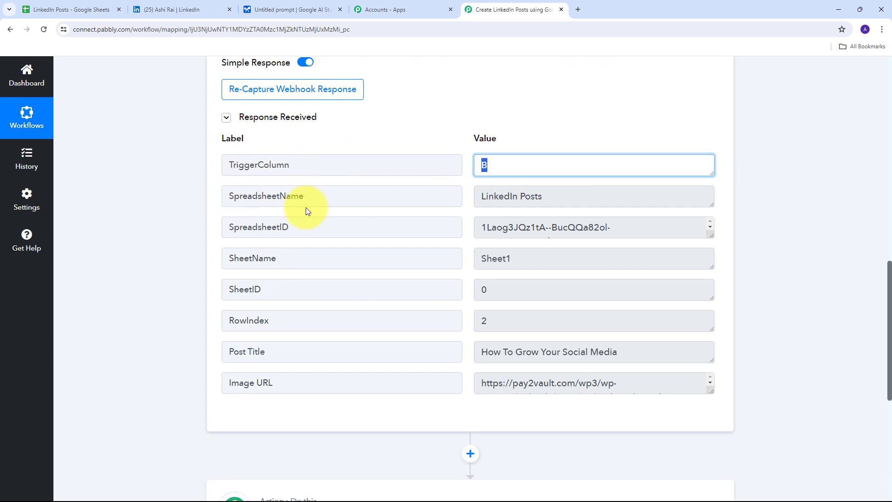
key("Tab")
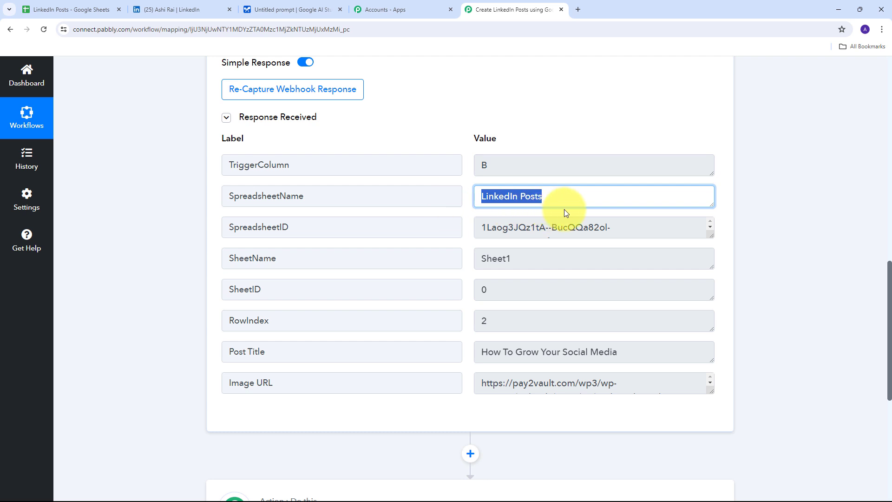
left_click(565, 261)
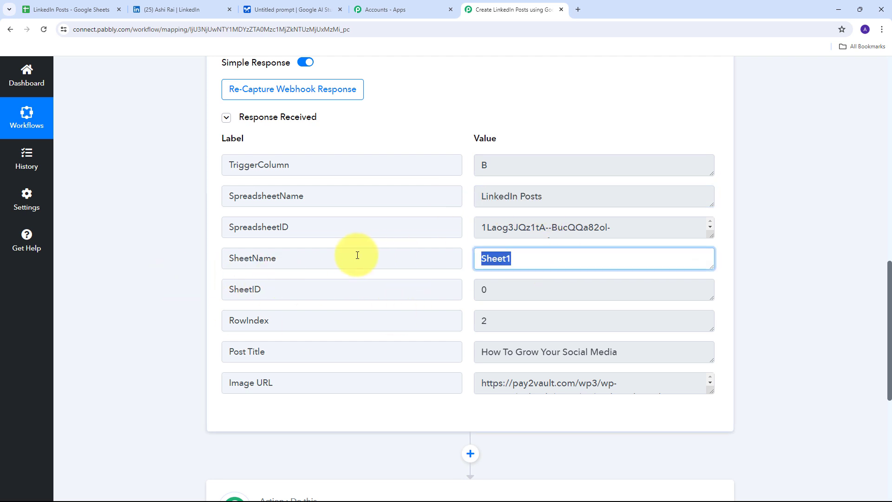
scroll(462, 279, "down", 1)
left_click(641, 306)
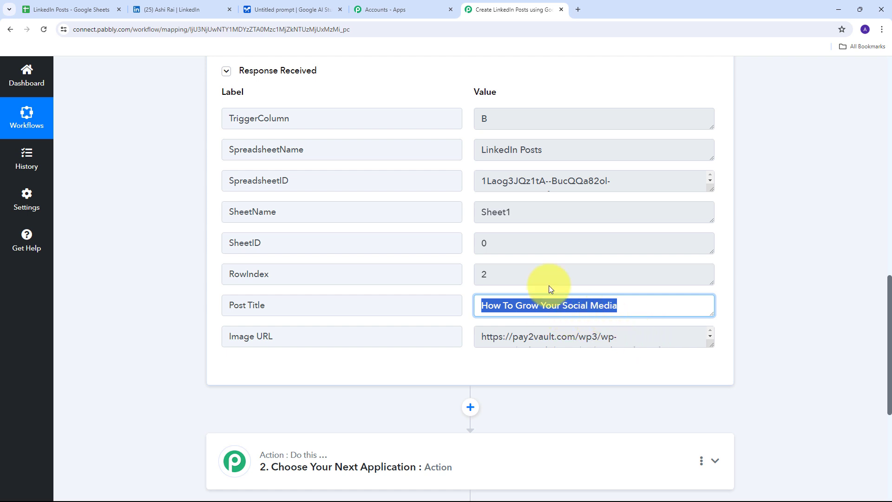
left_click_drag(711, 345, 710, 407)
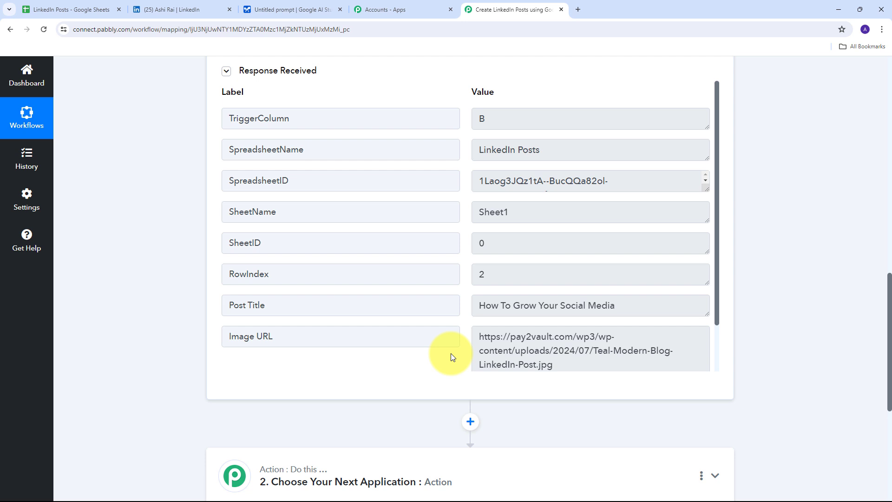
Set the workflow's second step to Google Generative AI with the action event Generate Content
scroll(450, 357, "down", 4)
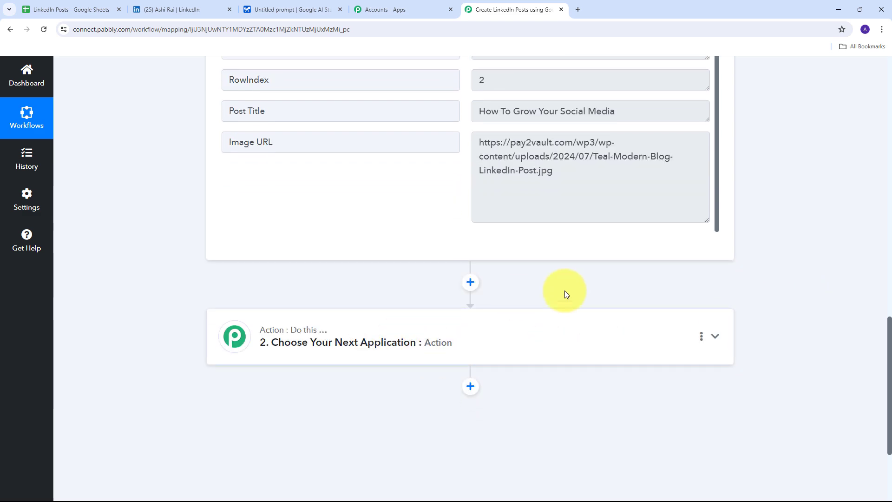
scroll(564, 293, "down", 2)
left_click(715, 250)
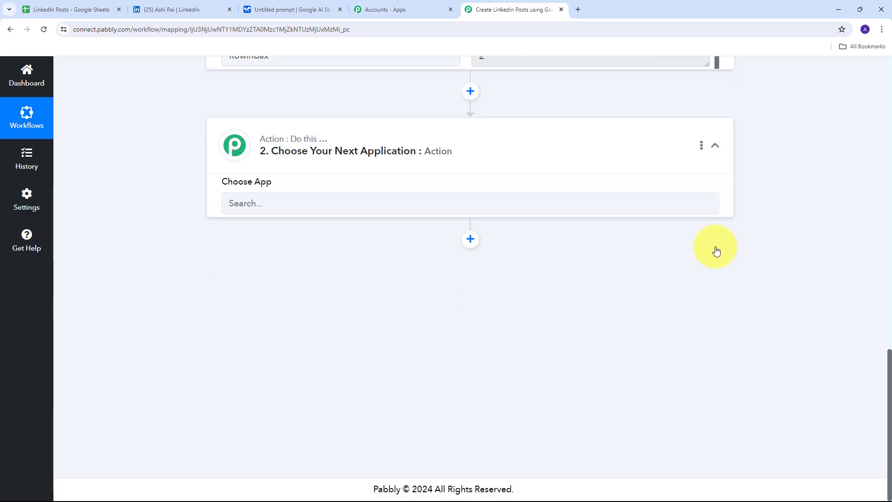
scroll(183, 324, "down", 2)
scroll(183, 324, "up", 4)
left_click(285, 255)
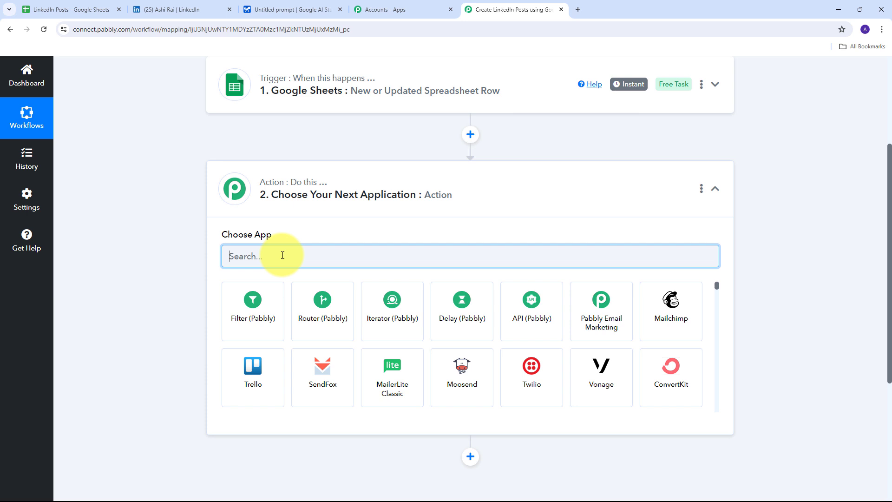
type("Google gen")
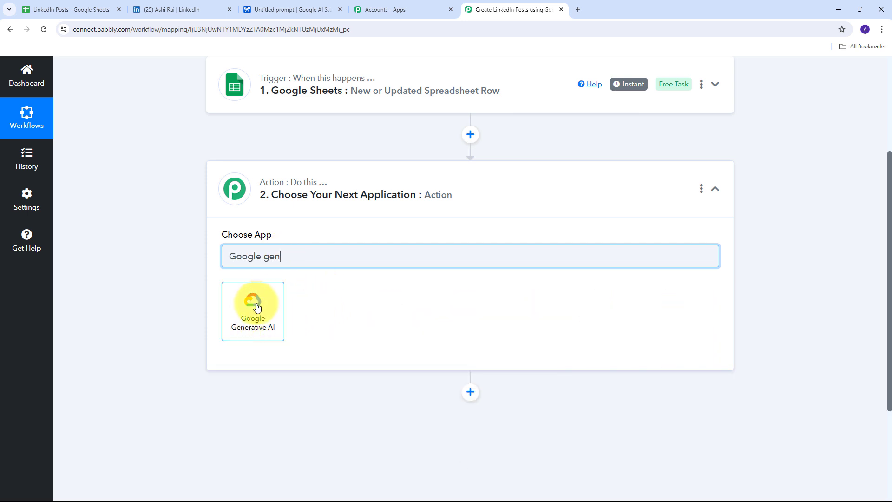
left_click(256, 307)
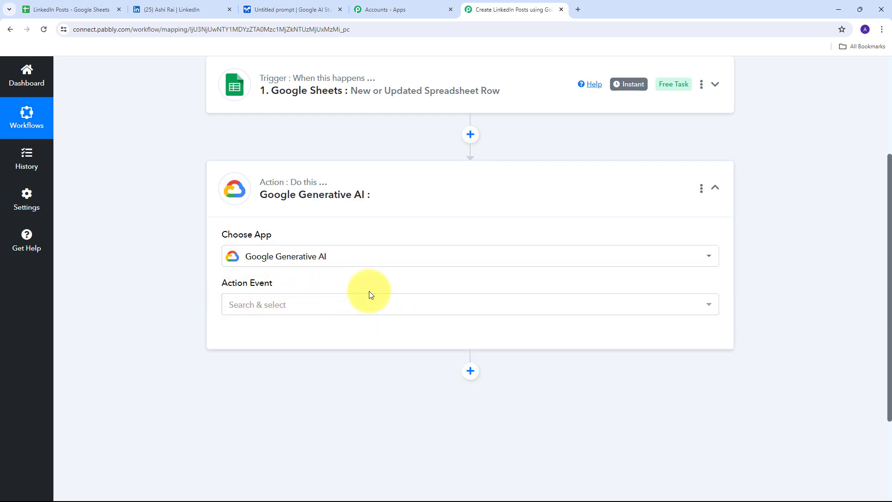
left_click(454, 311)
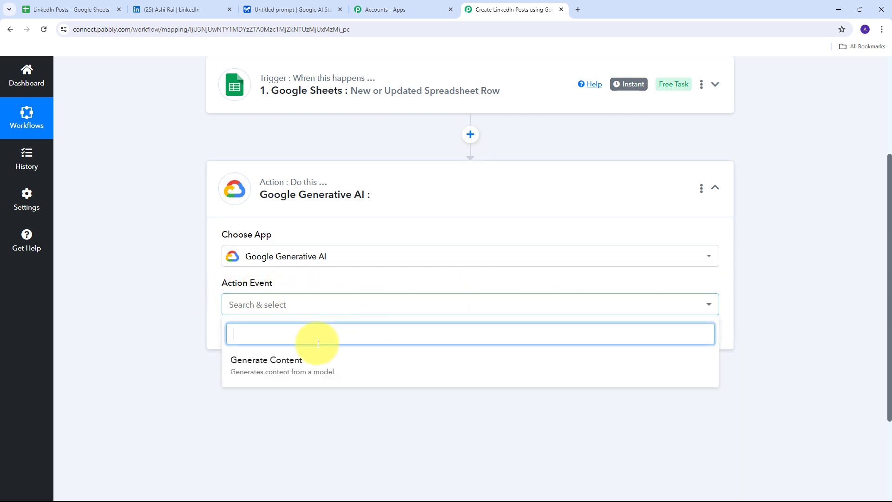
left_click(270, 370)
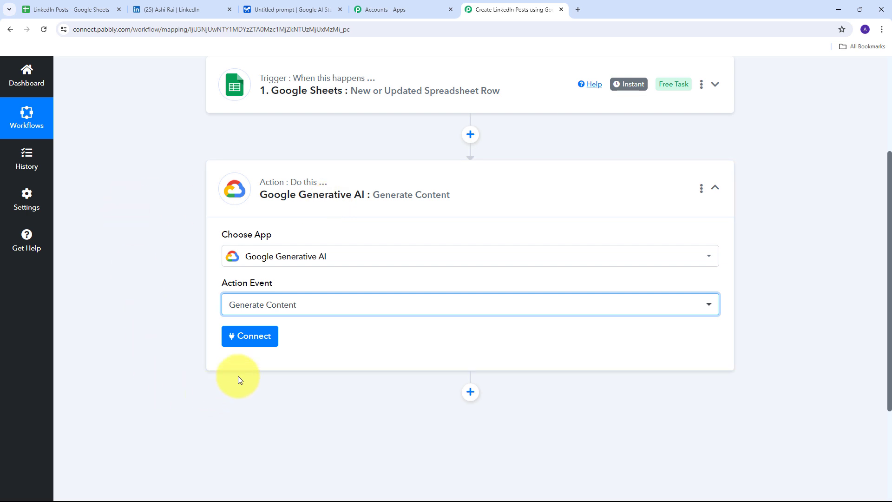
Start a new Google Generative AI connection and open the API keys page in Google AI Studio
left_click(242, 344)
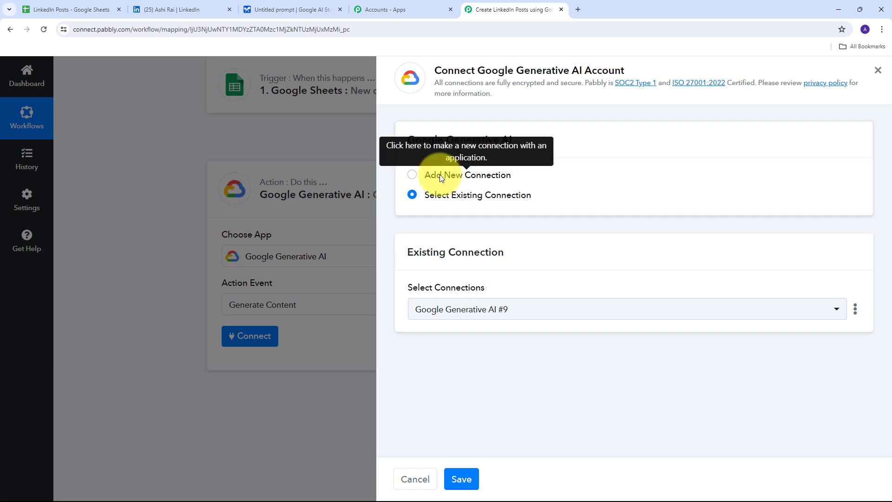
left_click(441, 179)
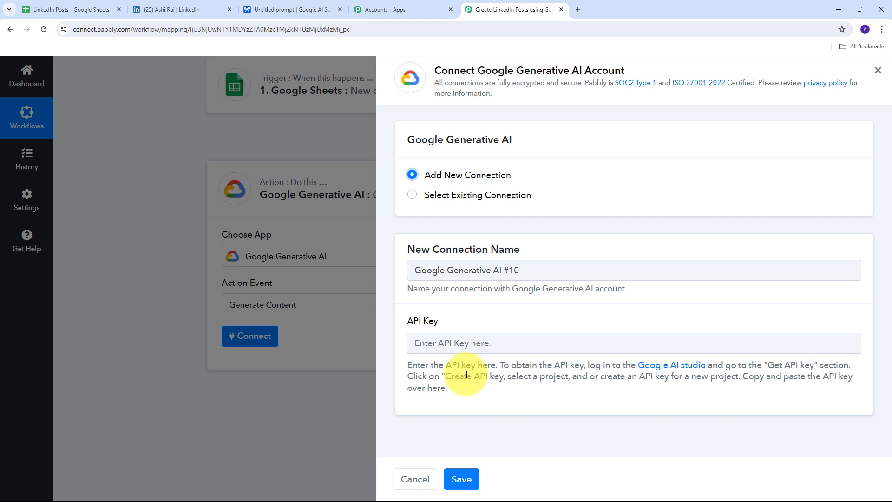
left_click(677, 368)
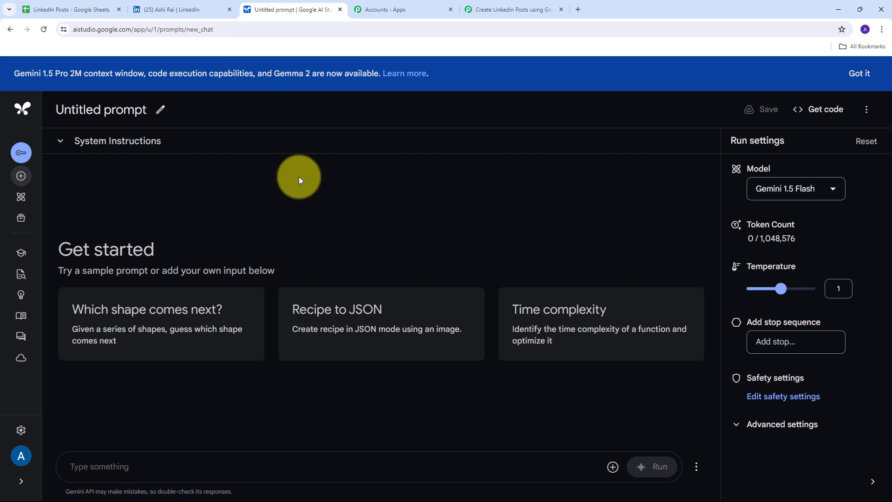
left_click(21, 153)
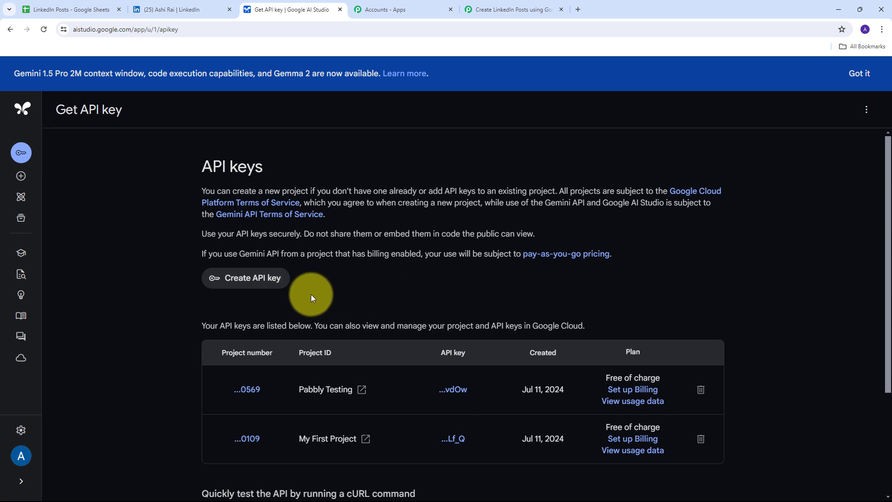
Create an API key in the existing Google Cloud project My First Project (durable-gift-424905-s2) and copy the generated key
left_click(250, 280)
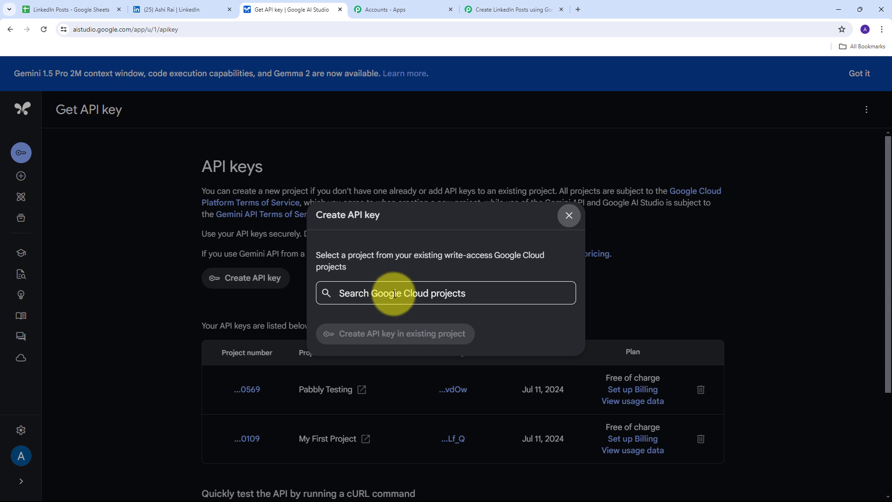
left_click(371, 292)
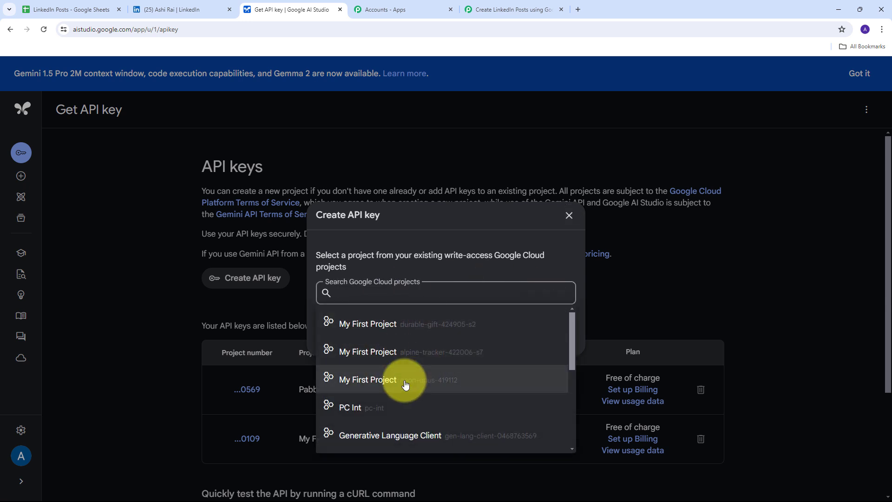
left_click(358, 323)
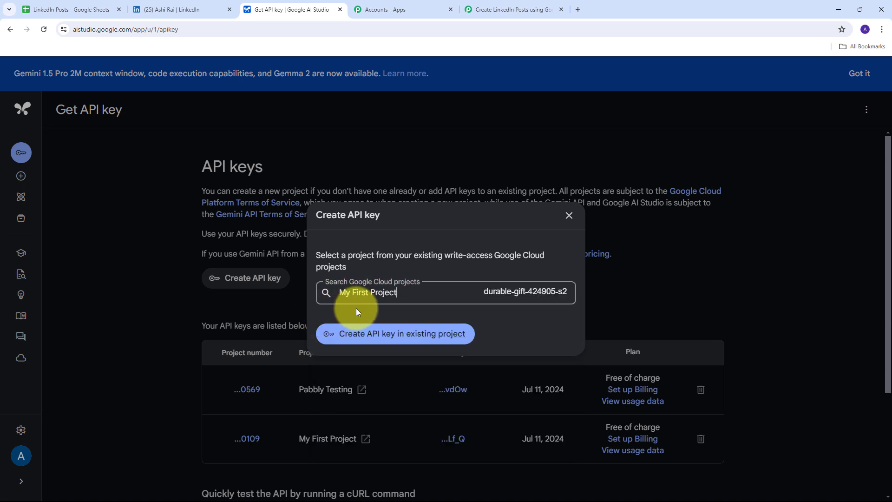
left_click(395, 334)
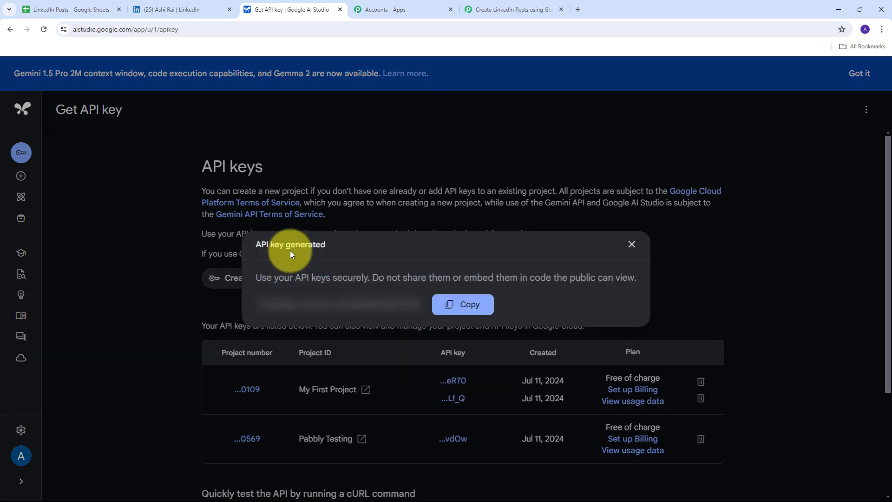
left_click(461, 310)
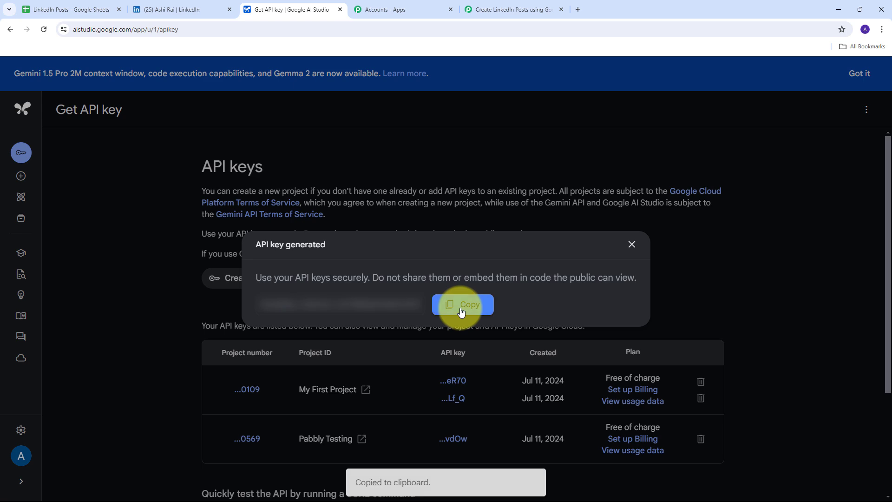
left_click(632, 245)
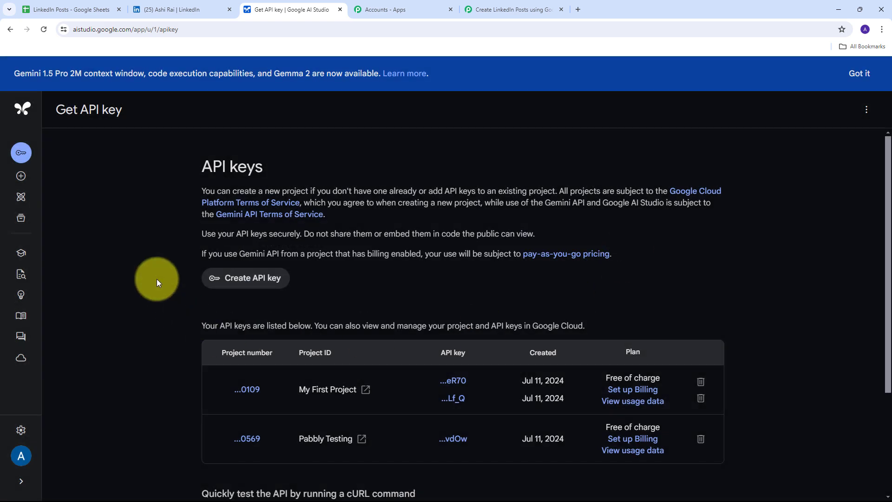
Switch back to the Pabbly Connect workflow, paste the API key into the new Google Generative AI connection and save it
left_click(489, 8)
left_click(427, 339)
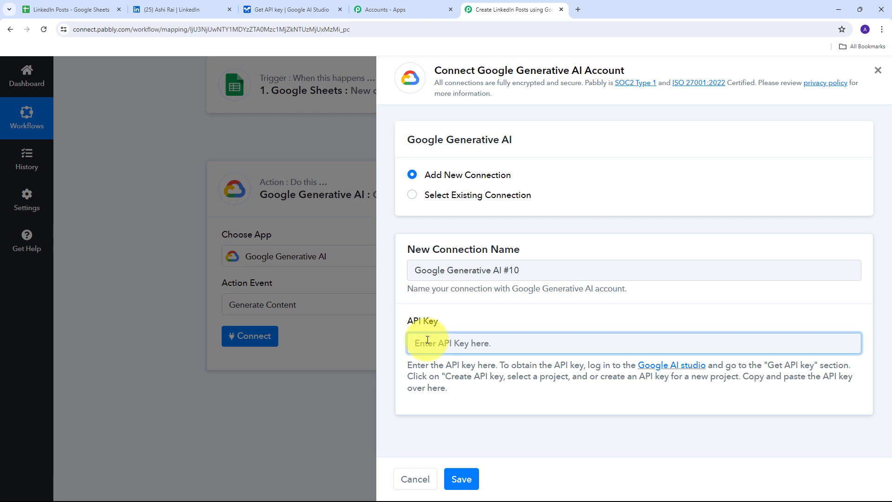
key("ctrl+v")
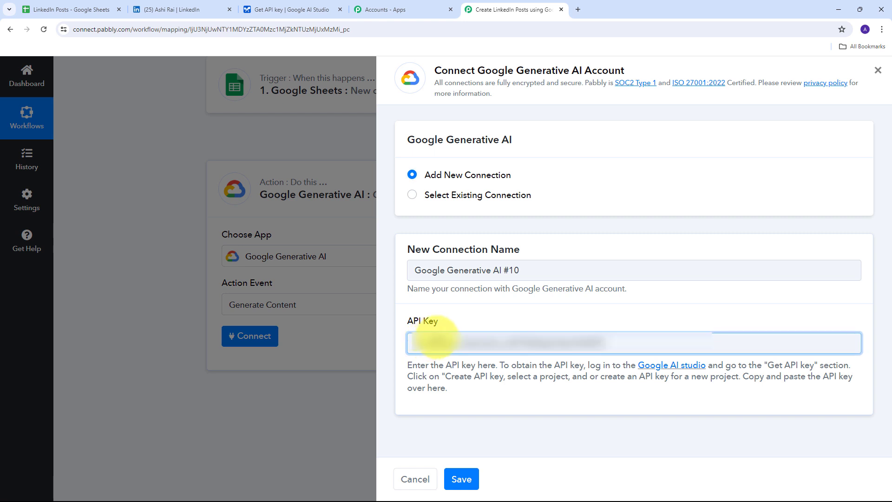
left_click(467, 478)
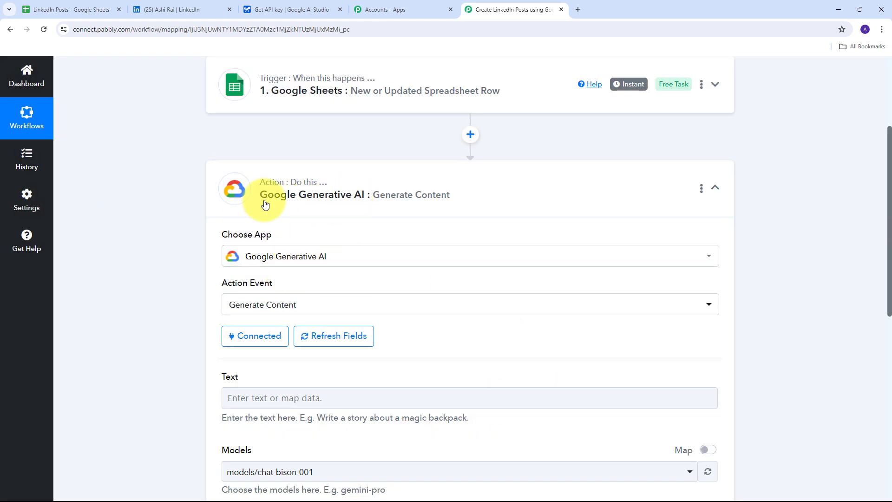
Enter a text prompt asking for a unique and engaging LinkedIn post description on a topic, without extra information or formatting
scroll(418, 194, "down", 4)
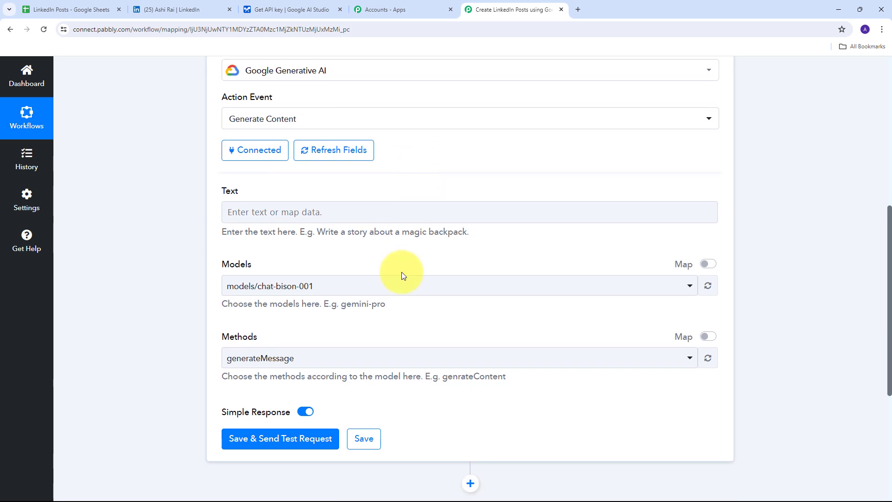
left_click(253, 212)
key("ctrl+v")
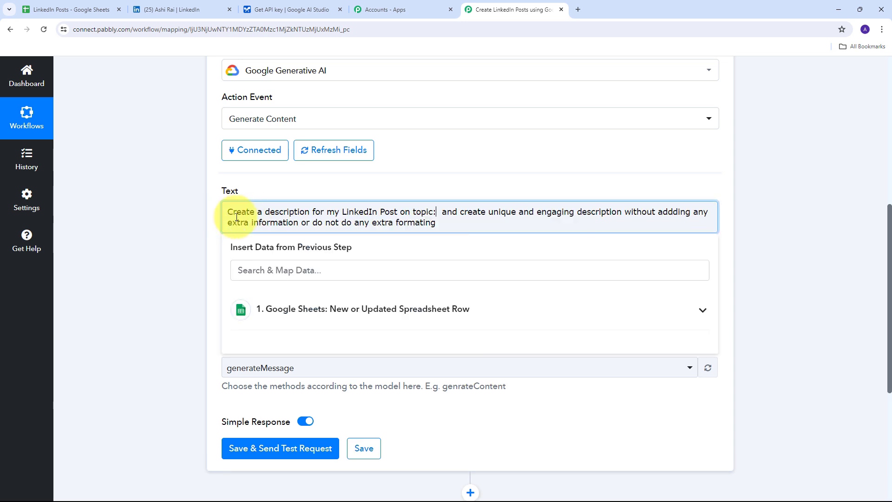
Map the Post Title from the Google Sheets step into the prompt after "on topic:" and remove the surplus space behind it
left_click(437, 216)
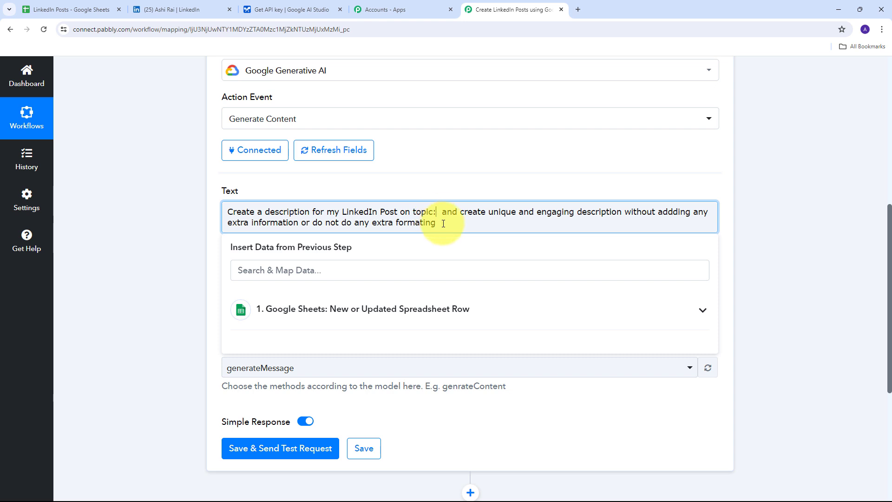
left_click(432, 319)
scroll(348, 418, "down", 1)
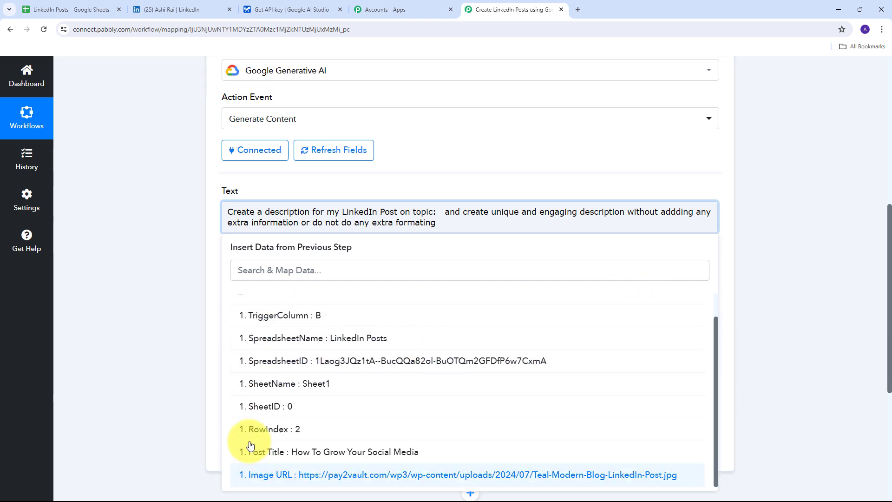
left_click(350, 455)
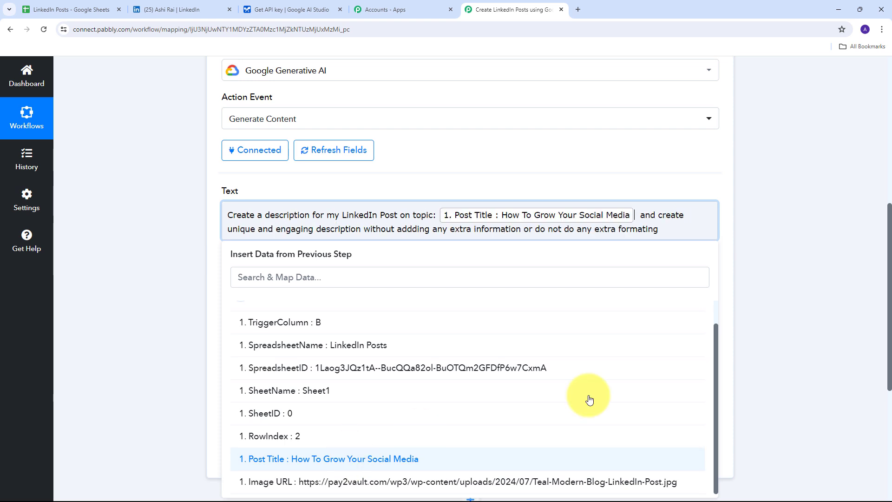
left_click(639, 215)
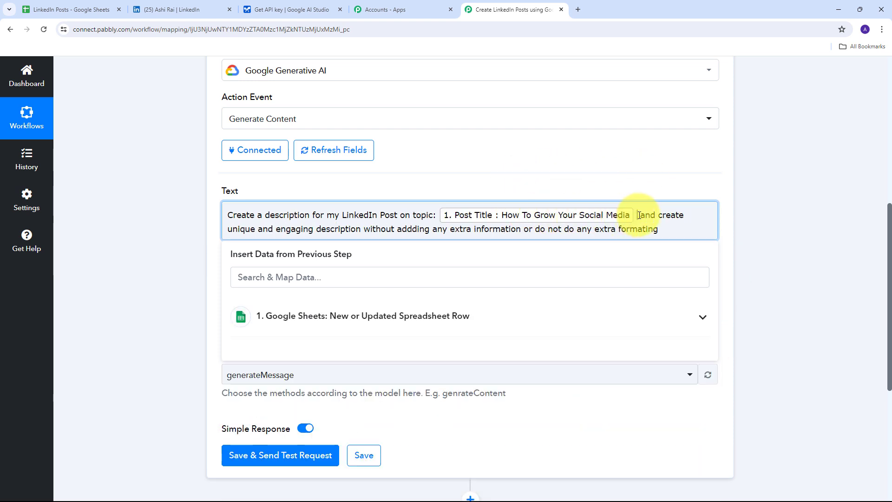
key("BackSpace")
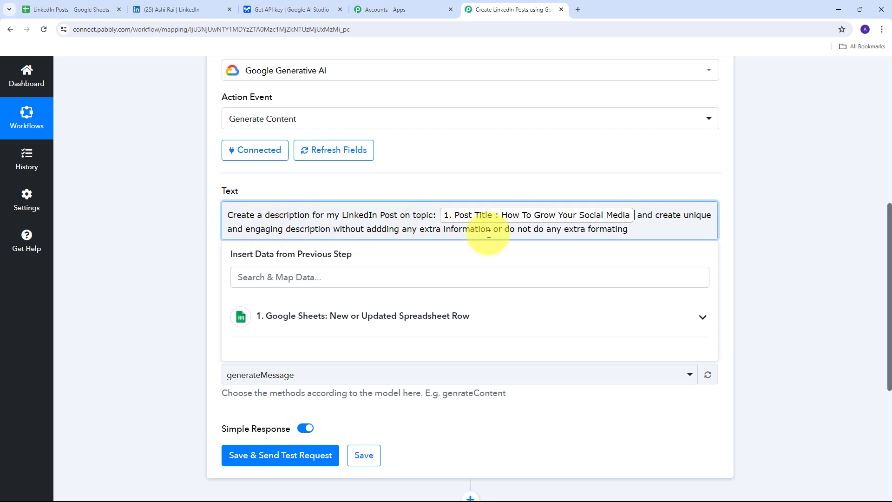
left_click(413, 169)
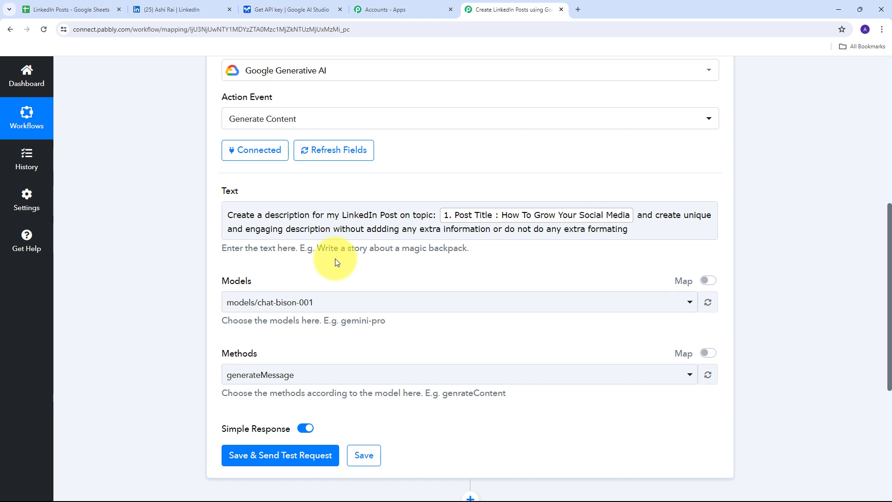
Set the Google Generative AI model to models/gemini-pro
scroll(337, 262, "down", 1)
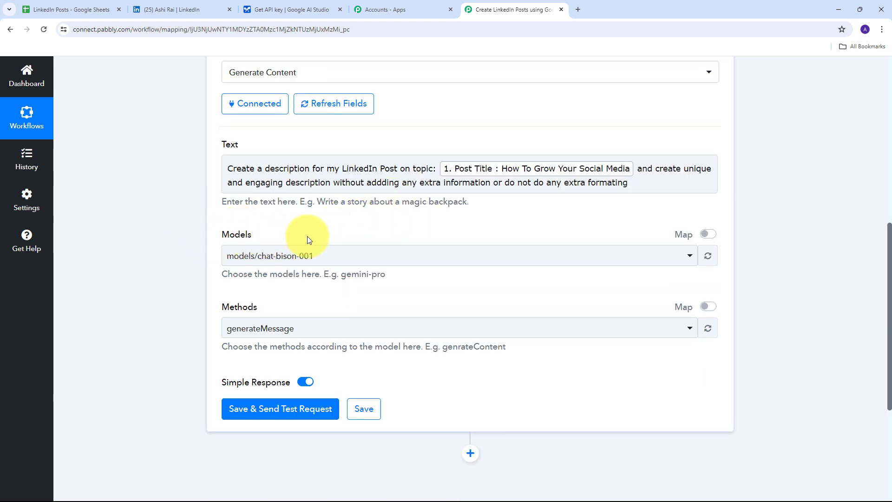
left_click(454, 259)
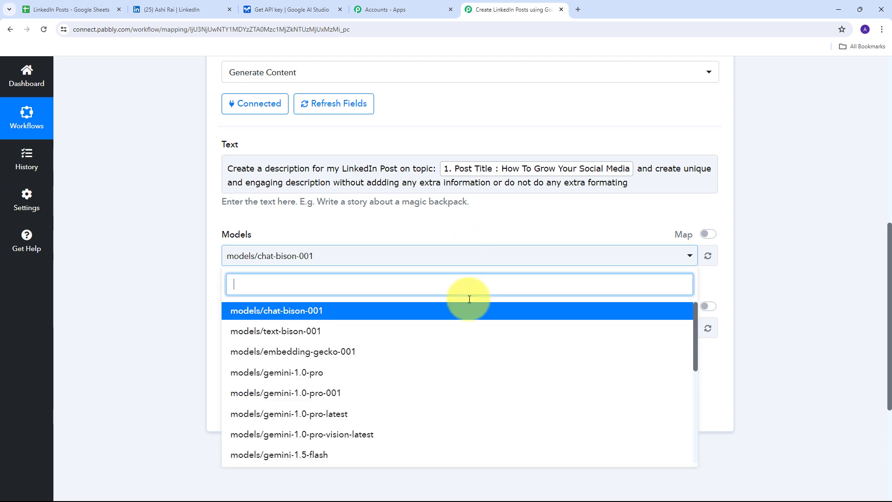
scroll(358, 357, "down", 5)
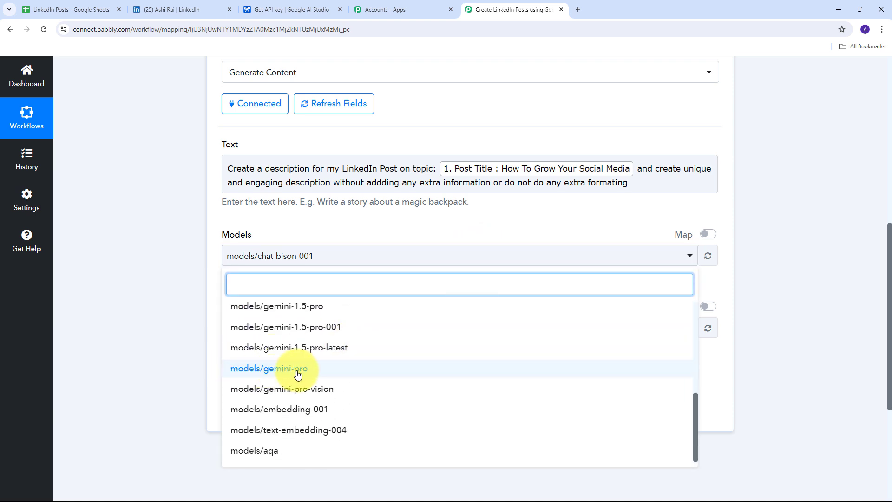
scroll(302, 353, "up", 3)
scroll(309, 356, "down", 3)
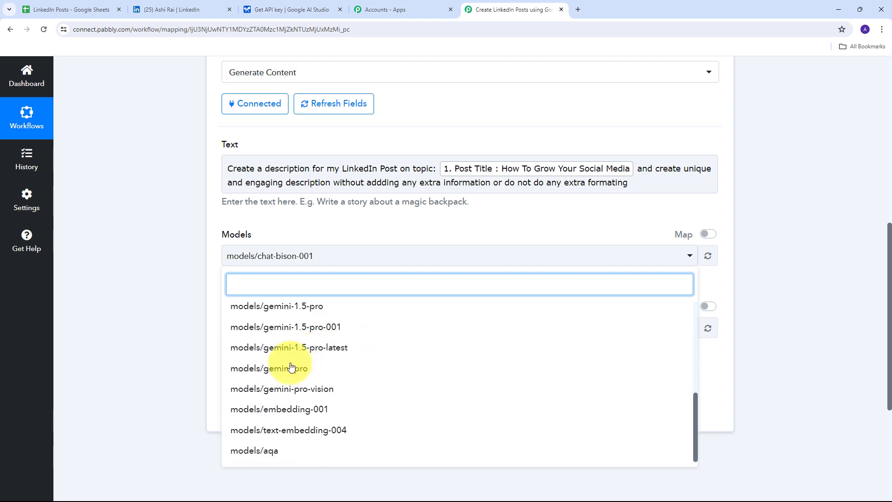
left_click(295, 367)
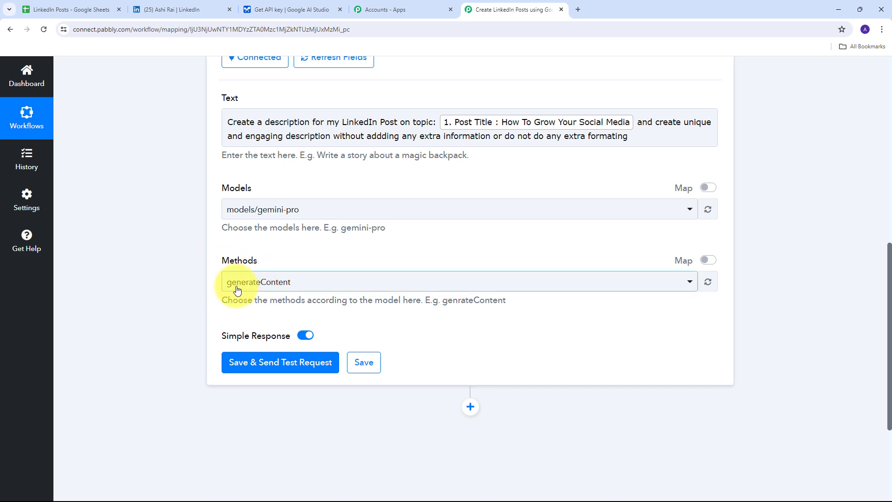
Save the Generate Content step with a test request and examine the full generated description in the response
scroll(440, 255, "up", 1)
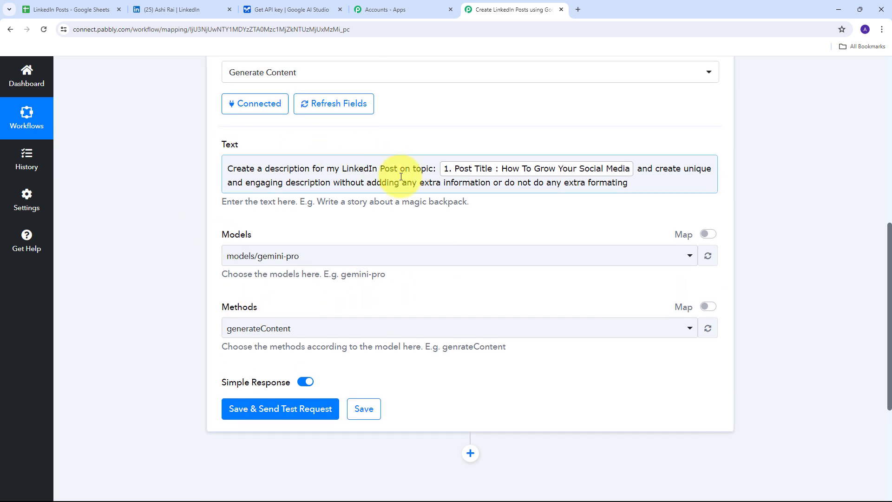
scroll(389, 269, "down", 2)
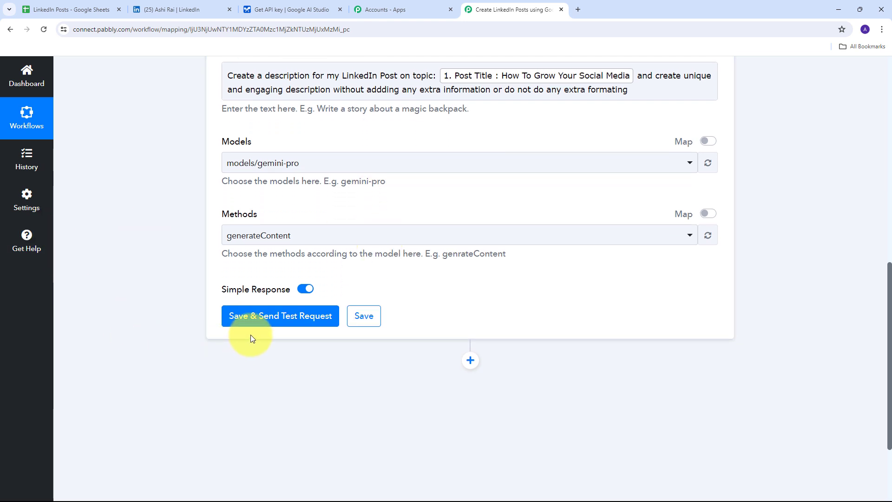
left_click(278, 318)
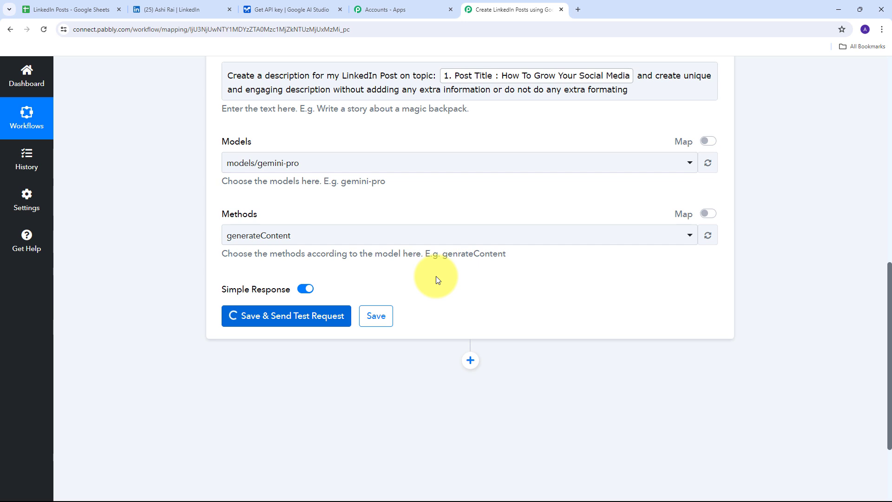
scroll(755, 279, "down", 3)
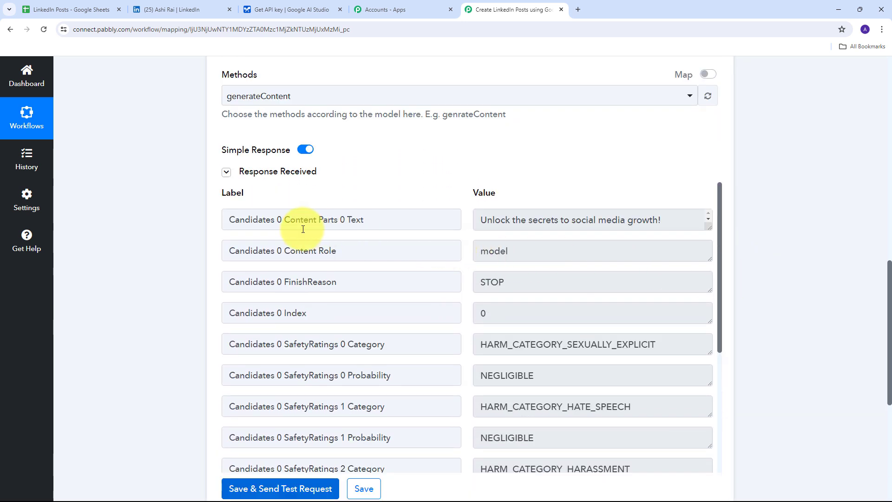
left_click(709, 221)
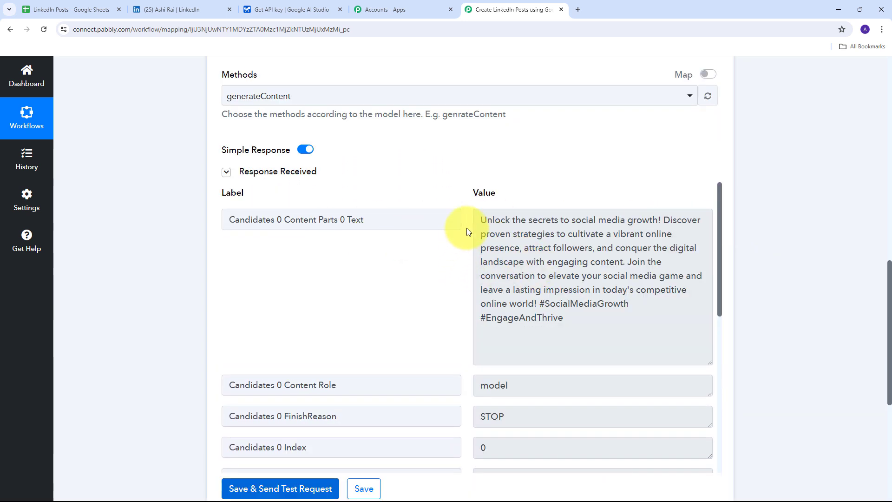
left_click_drag(480, 220, 607, 330)
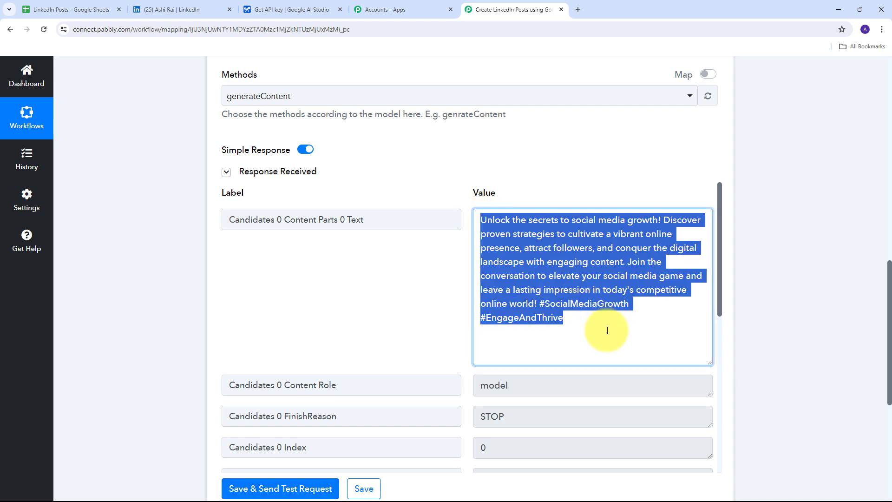
left_click(600, 336)
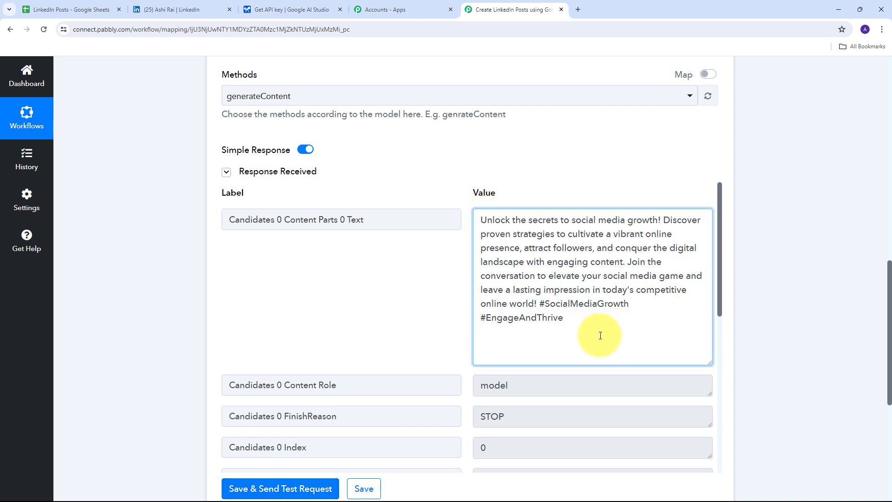
left_click_drag(481, 220, 616, 338)
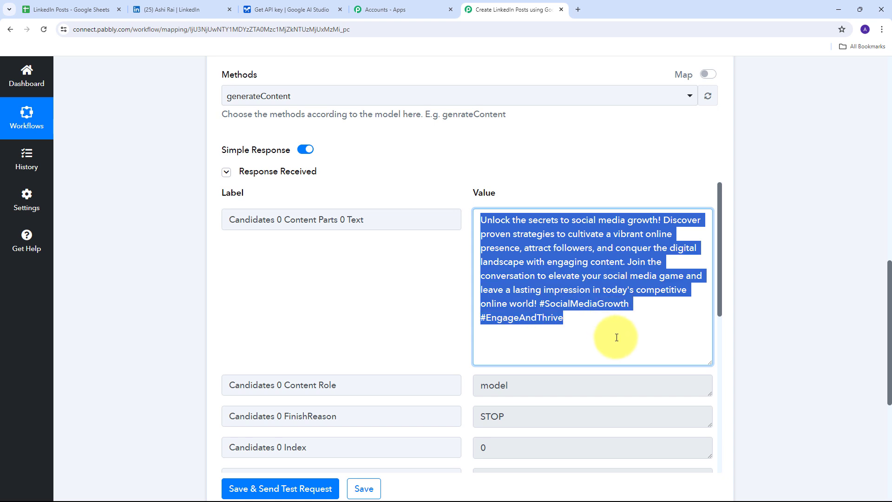
left_click(382, 317)
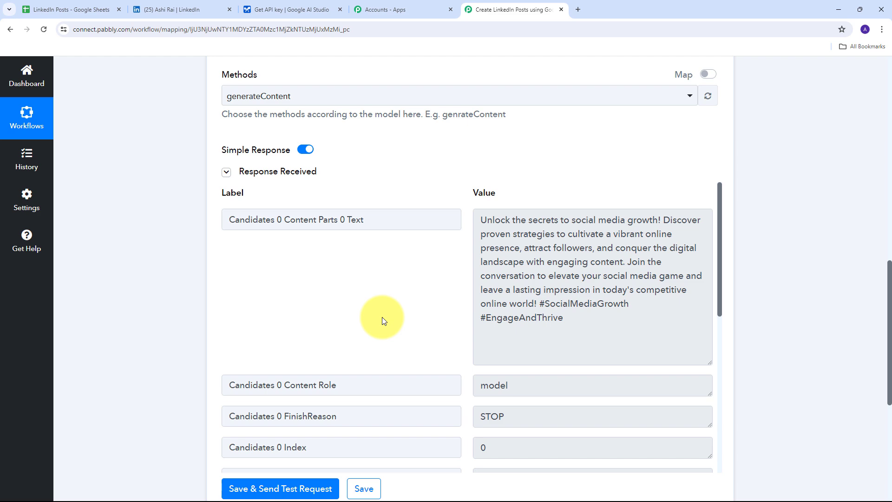
Add a LinkedIn action after the Generate Content step, with Share Text with Image as its action event
scroll(382, 320, "down", 5)
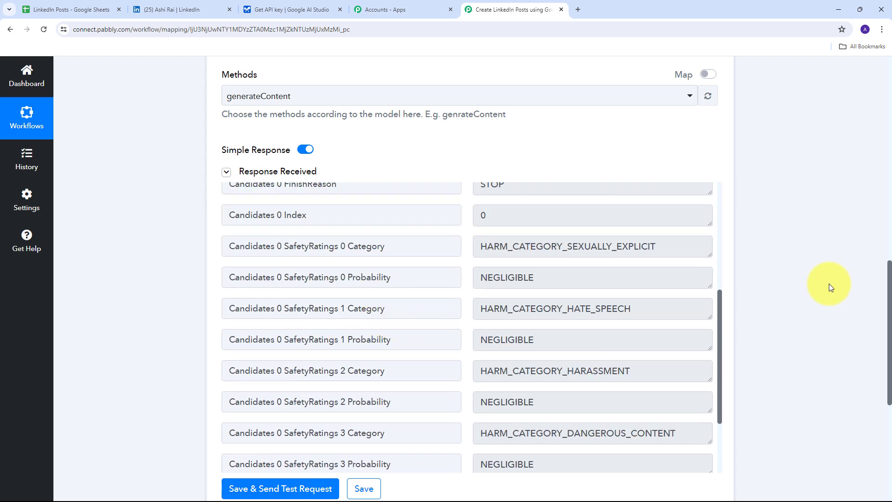
scroll(804, 280, "down", 4)
scroll(804, 280, "down", 2)
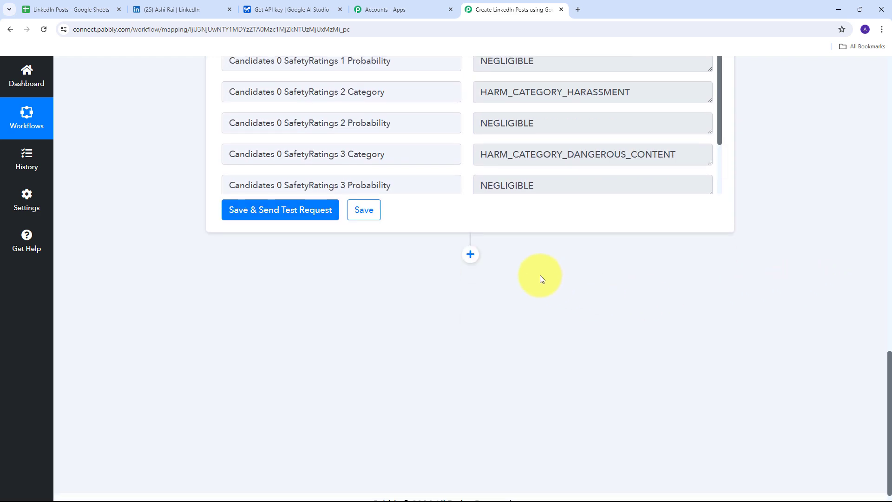
left_click(469, 255)
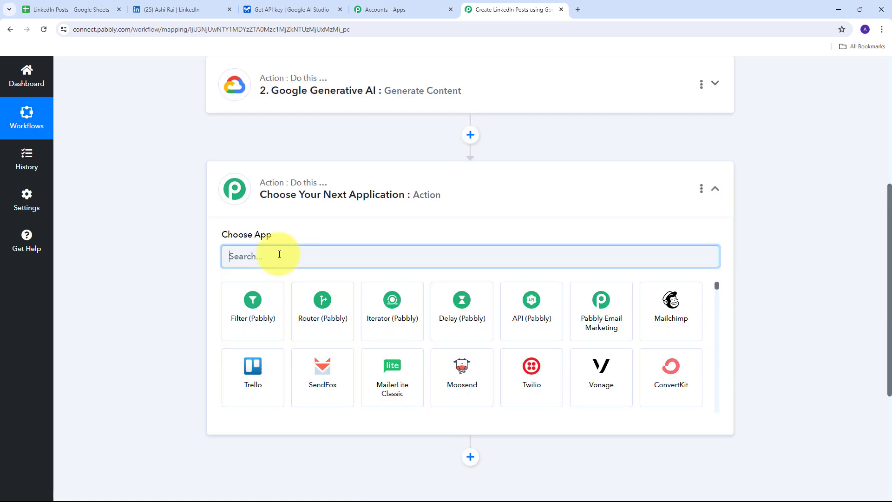
type("LinkedIn")
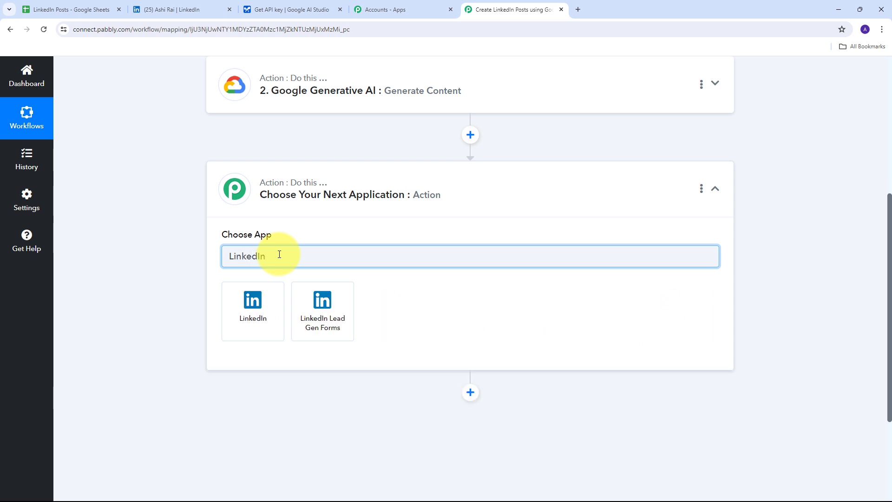
left_click(251, 318)
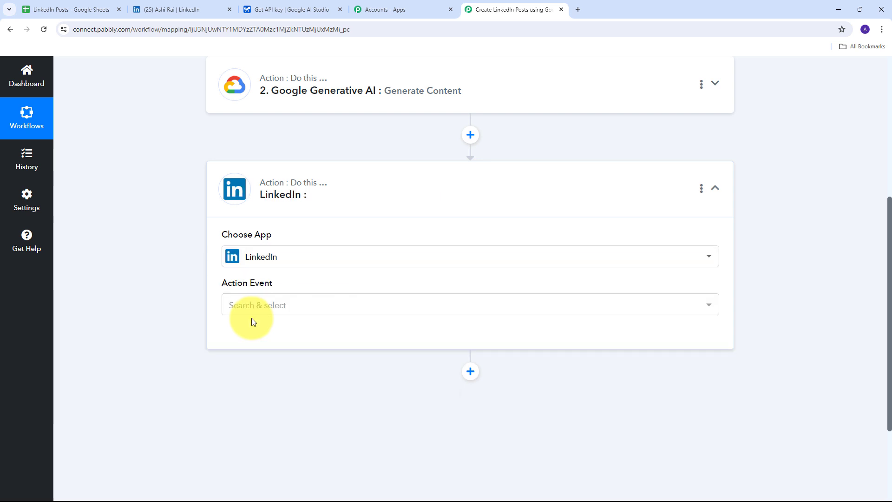
left_click(407, 307)
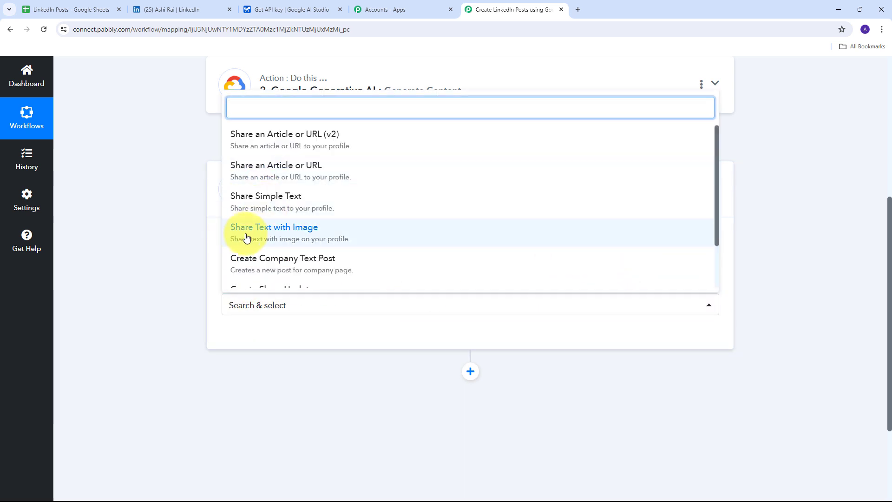
left_click(297, 240)
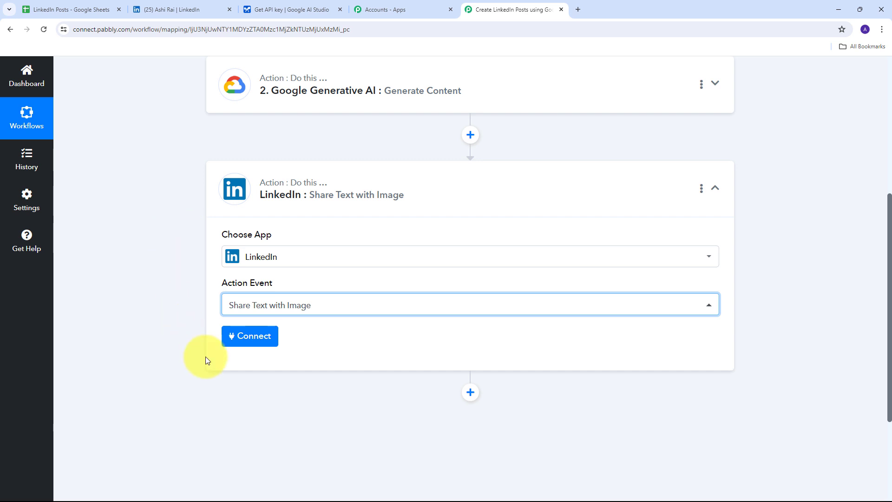
Connect a LinkedIn account to the action through a new connection and look at that account's LinkedIn profile page
left_click(251, 337)
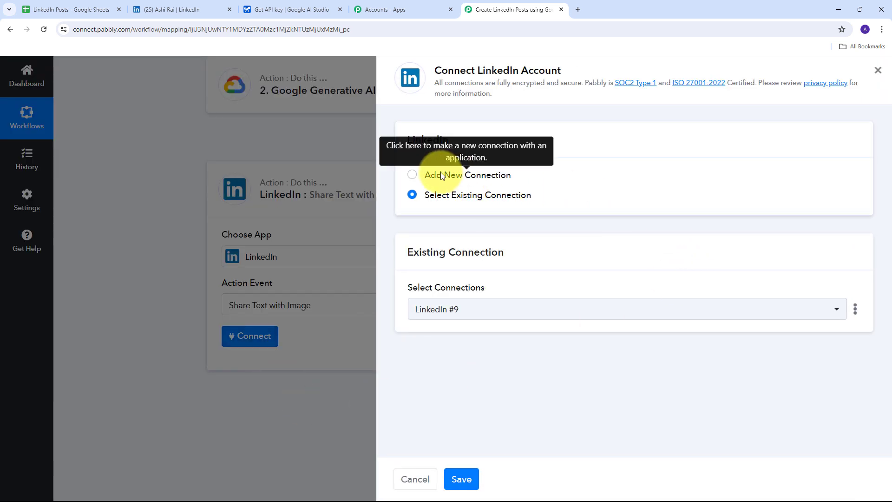
left_click(461, 175)
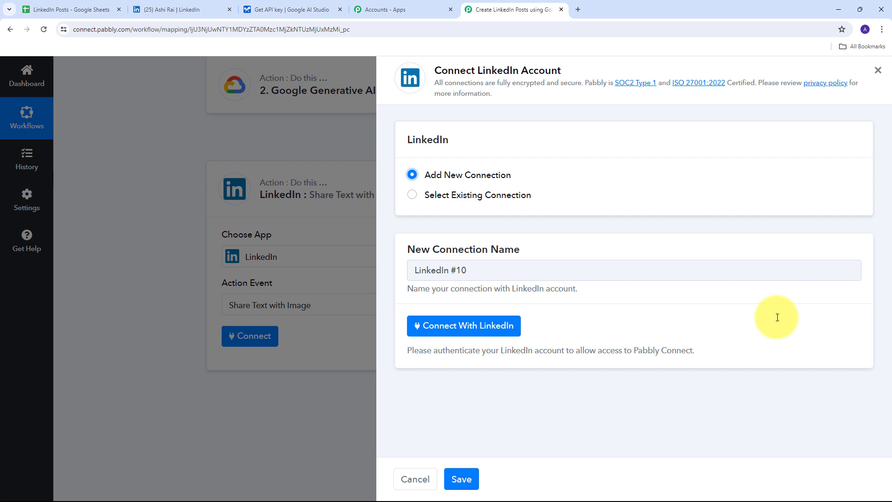
left_click(489, 327)
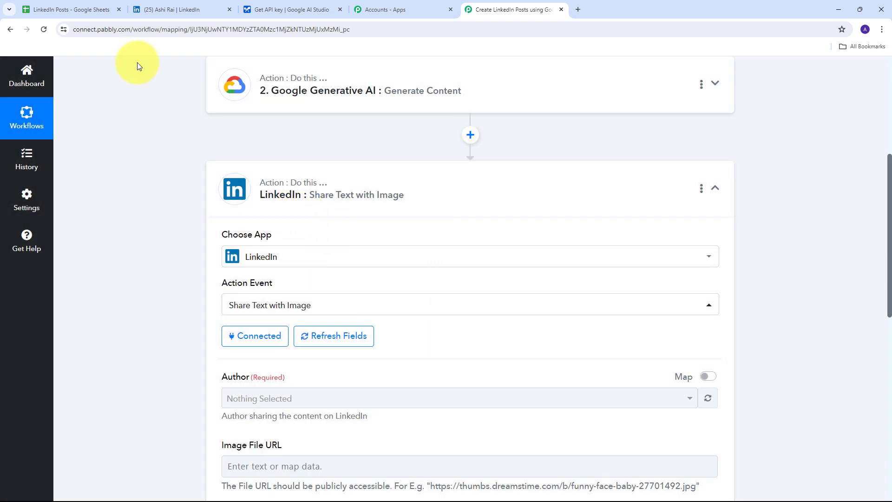
left_click(172, 9)
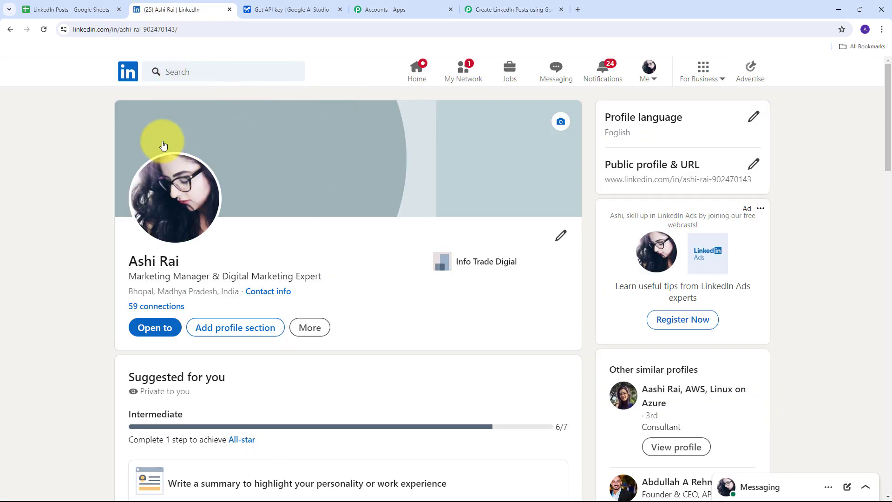
left_click(494, 10)
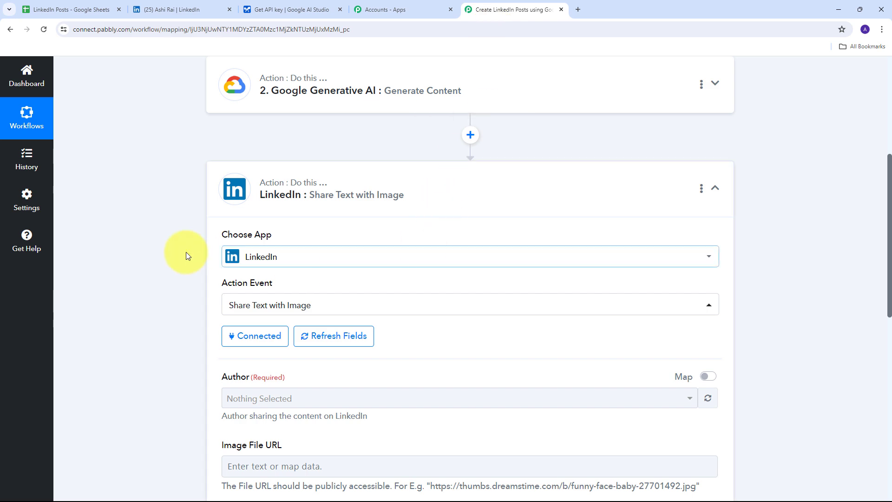
Select the connected account's holder as the author of the LinkedIn post
scroll(146, 203, "down", 4)
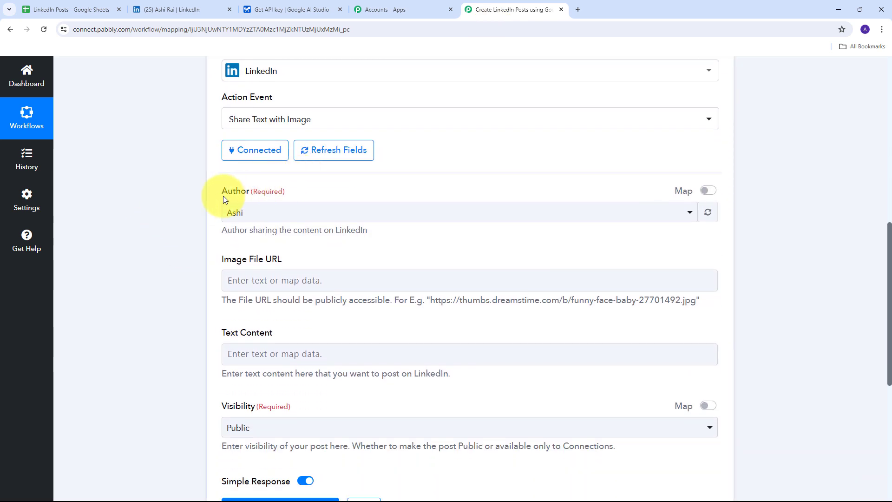
left_click(556, 217)
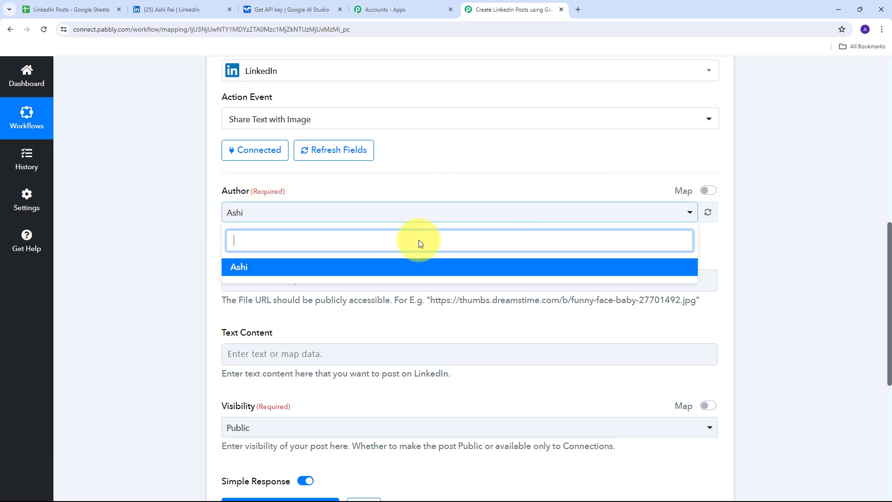
left_click(234, 267)
Map the Image URL from the Google Sheets step into the LinkedIn action's Image File URL
scroll(351, 244, "down", 1)
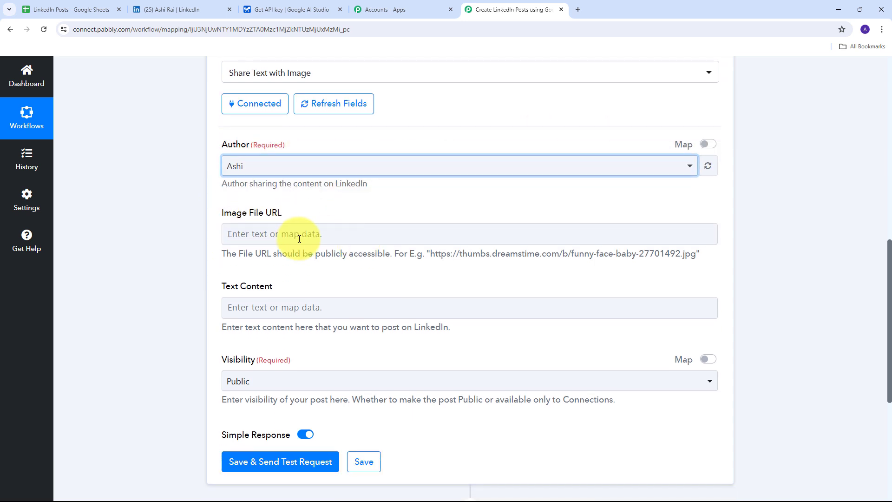
left_click(257, 238)
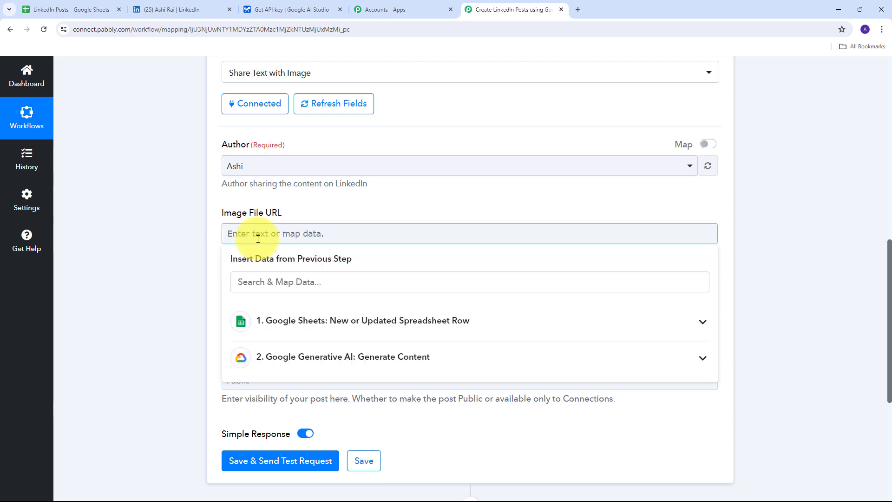
left_click(420, 321)
scroll(412, 346, "down", 4)
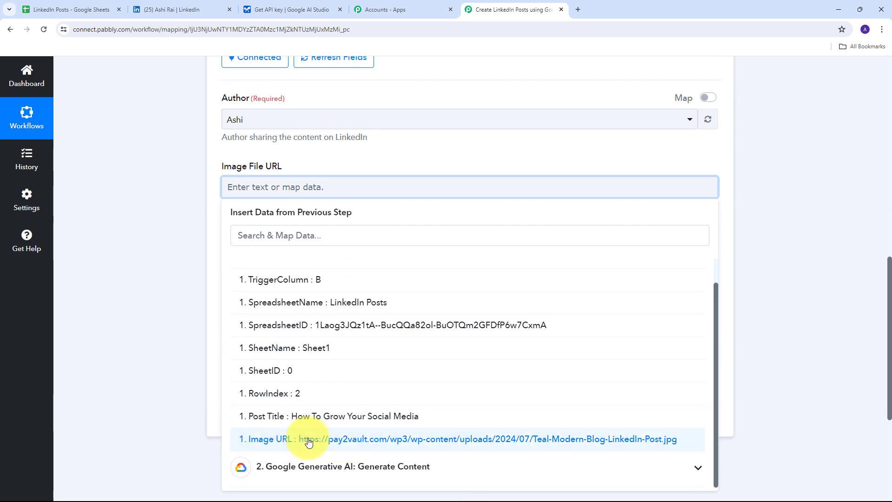
left_click(371, 444)
Map the Post Title from the Google Sheets step into the LinkedIn action's Text Content
scroll(347, 160, "down", 1)
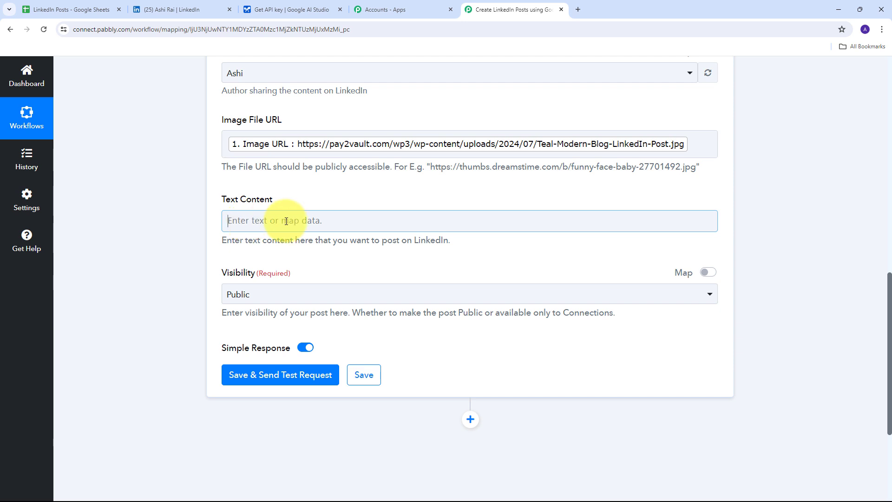
left_click(286, 221)
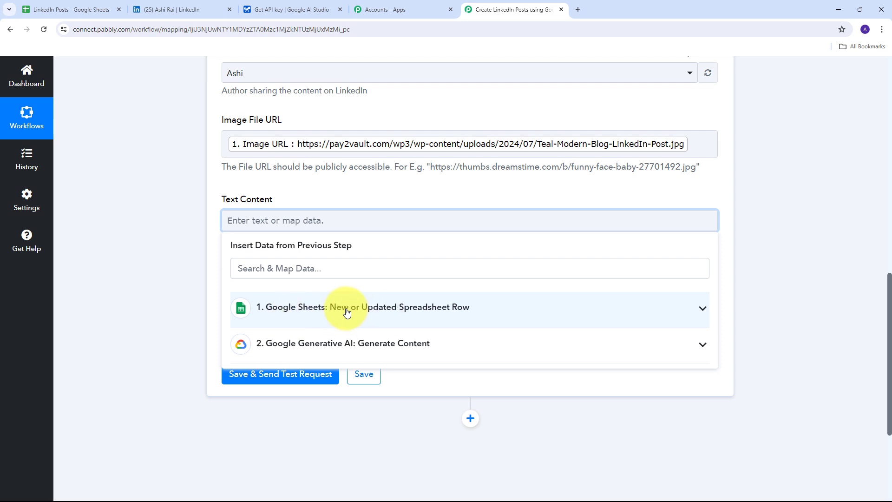
left_click(458, 308)
scroll(353, 394, "down", 2)
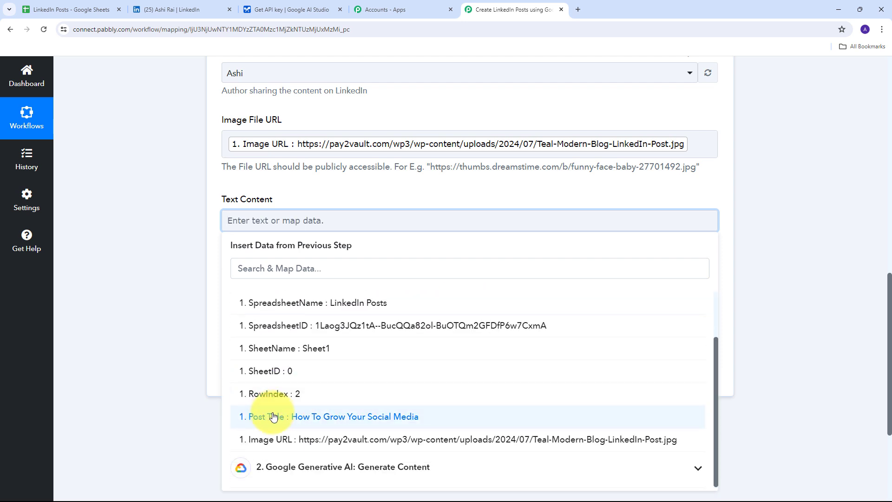
left_click(386, 422)
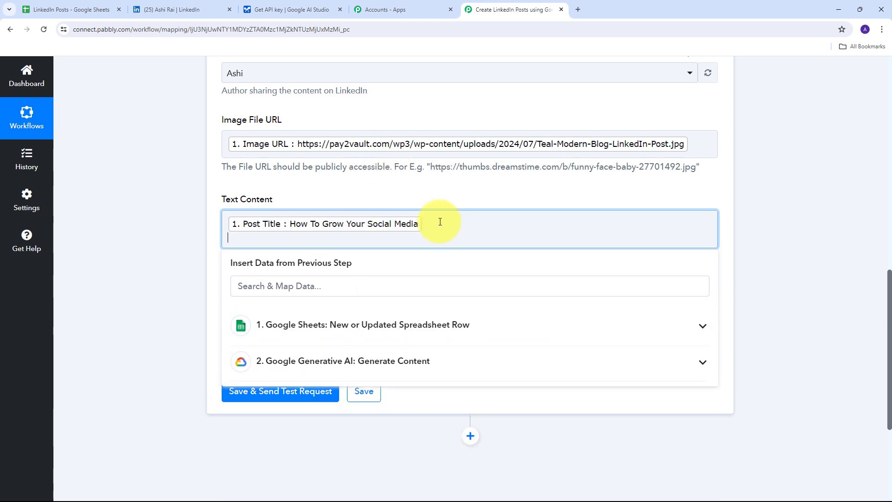
Add a blank line below the title in Text Content and map Candidates 0 Content Parts 0 Text from the Google Generative AI step there
key("Return")
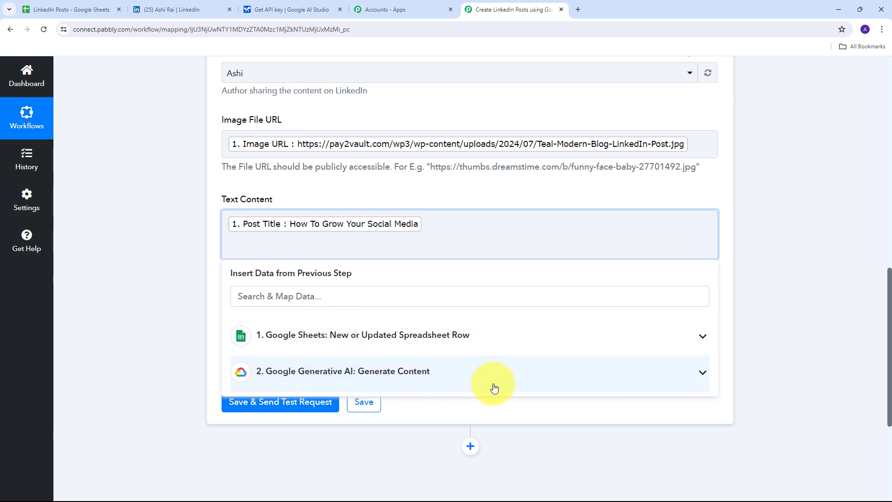
left_click(697, 374)
scroll(597, 365, "down", 1)
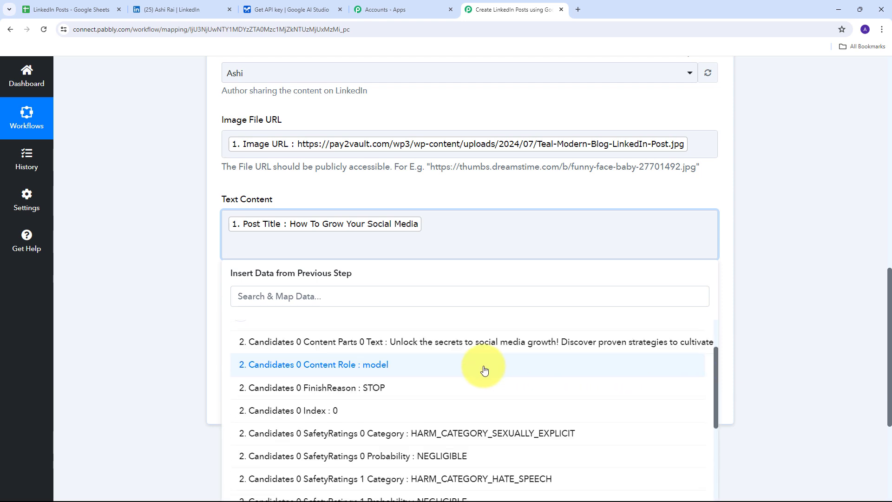
scroll(382, 353, "up", 1)
scroll(382, 353, "up", 1)
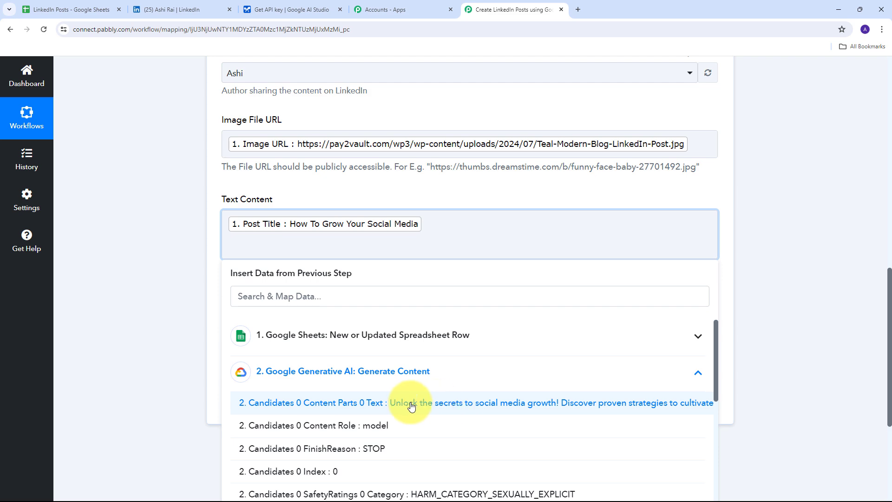
left_click(466, 408)
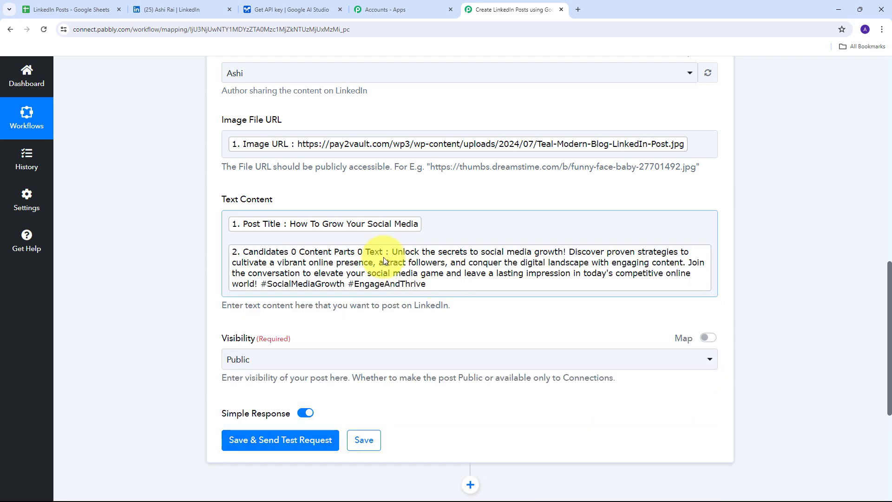
left_click(194, 283)
Set the LinkedIn post's visibility to Public
scroll(194, 283, "down", 1)
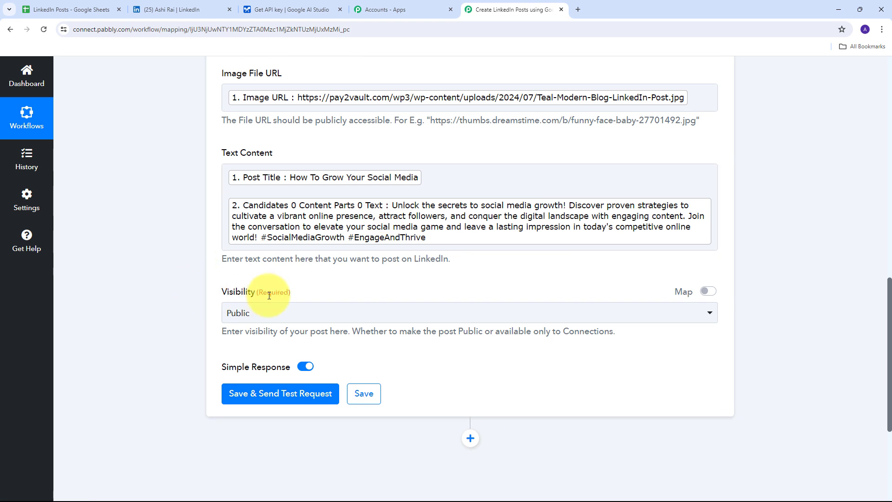
left_click(398, 316)
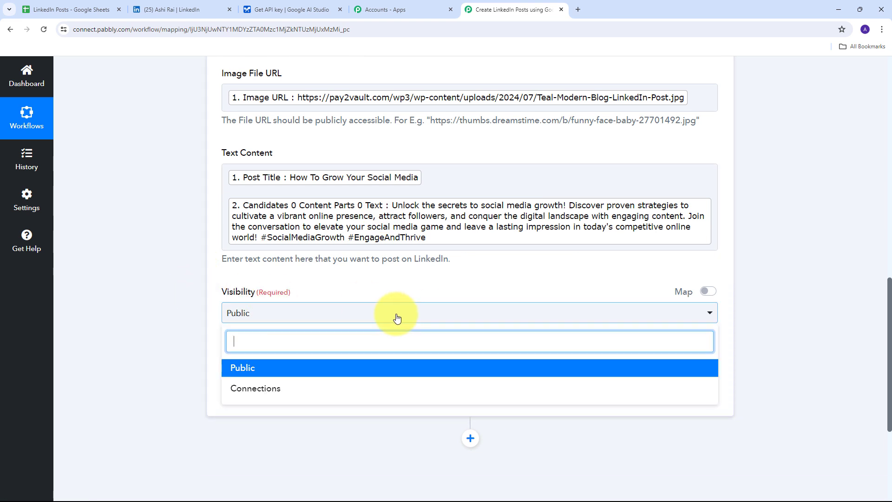
left_click(252, 372)
Review the mapped LinkedIn fields, save the action with a test request and examine the Res2 Message in the response
scroll(146, 259, "up", 2)
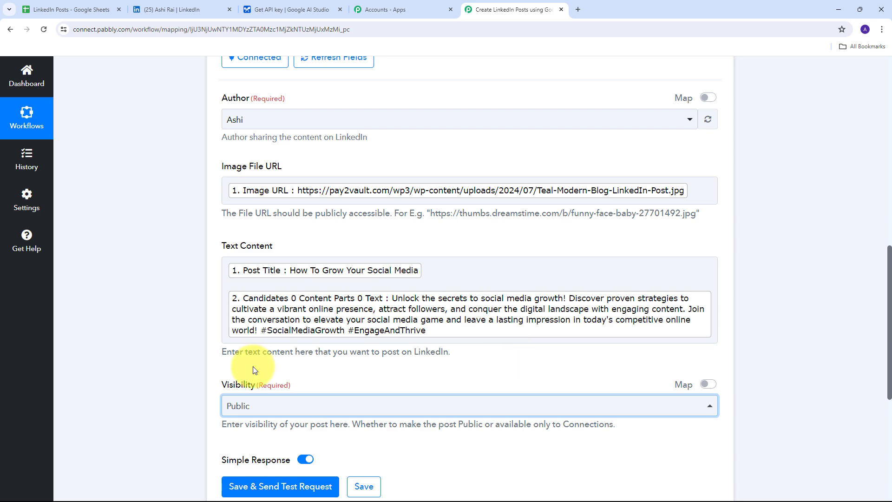
scroll(144, 279, "down", 4)
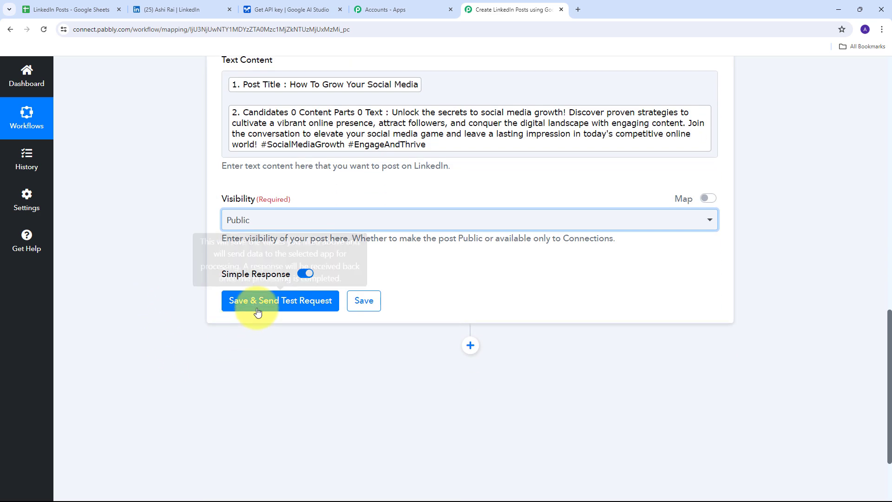
left_click(264, 305)
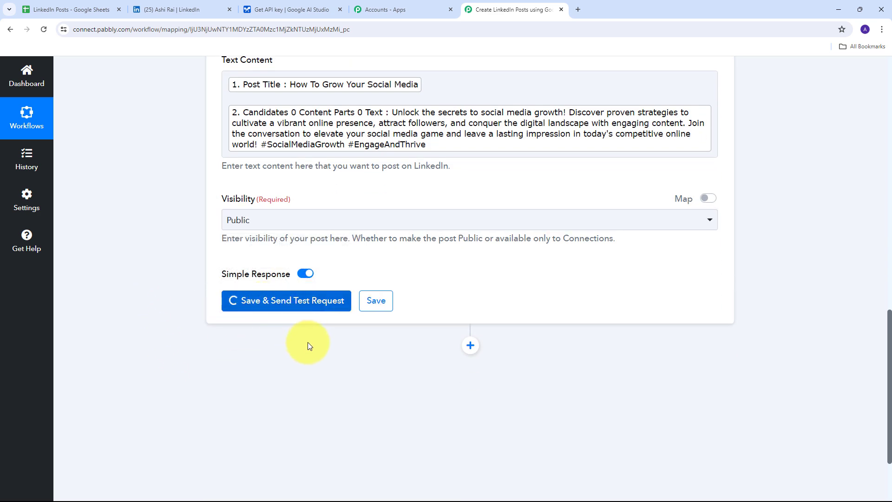
scroll(750, 285, "down", 1)
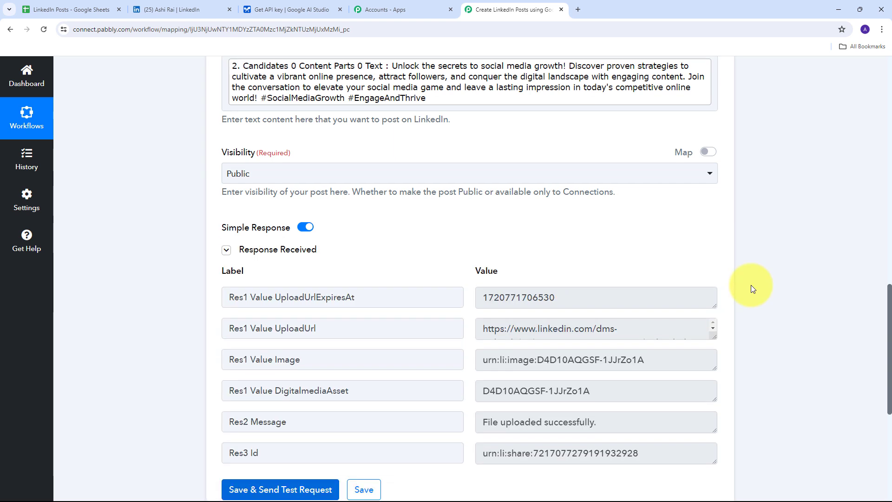
scroll(398, 256, "down", 1)
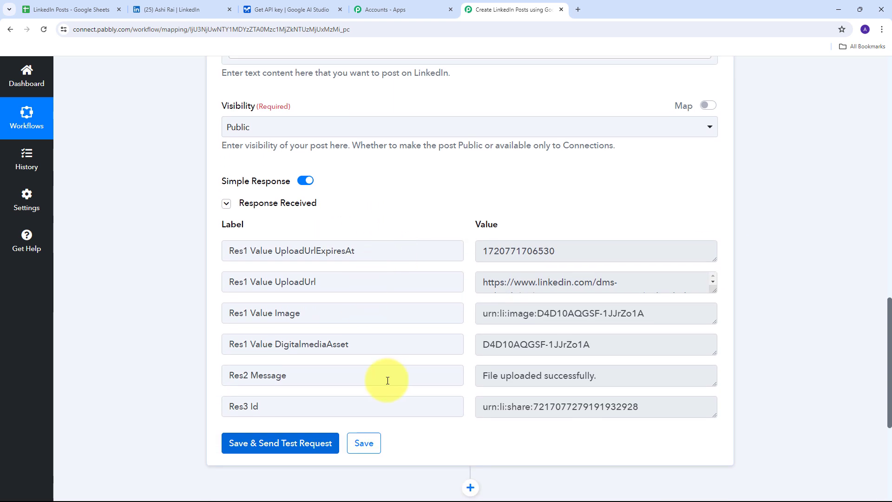
left_click_drag(654, 380, 430, 380)
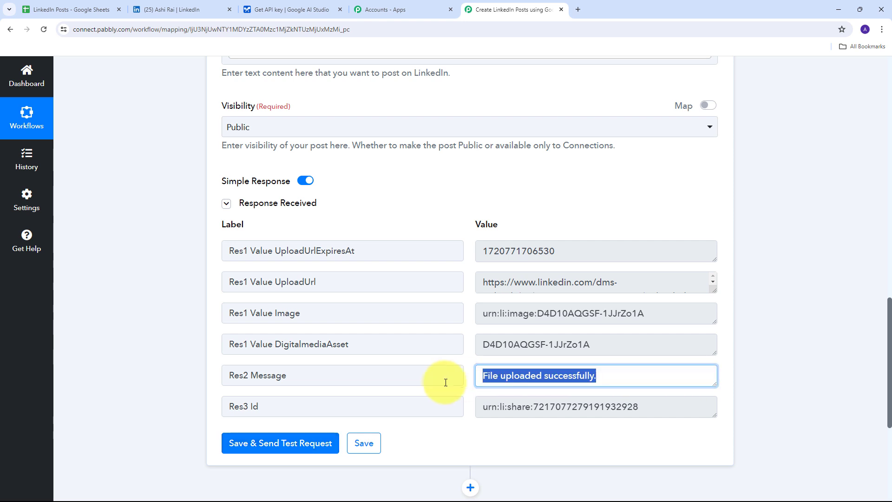
left_click(435, 214)
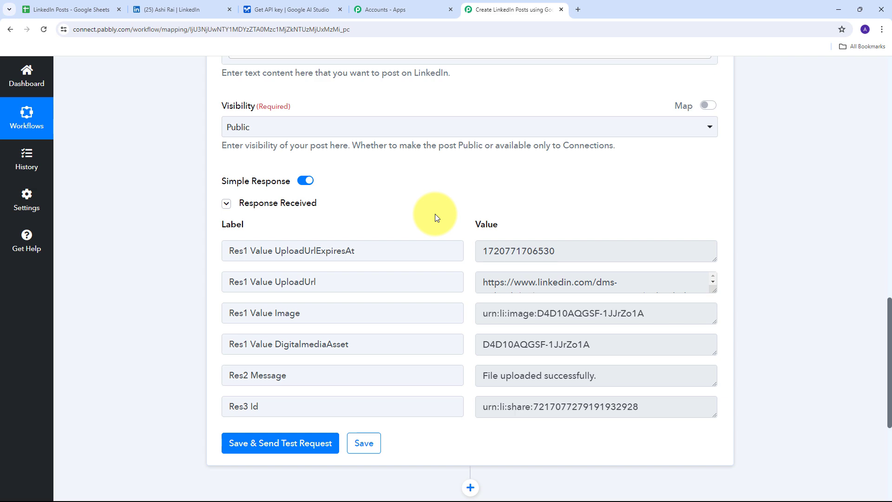
scroll(434, 214, "up", 2)
scroll(429, 215, "down", 1)
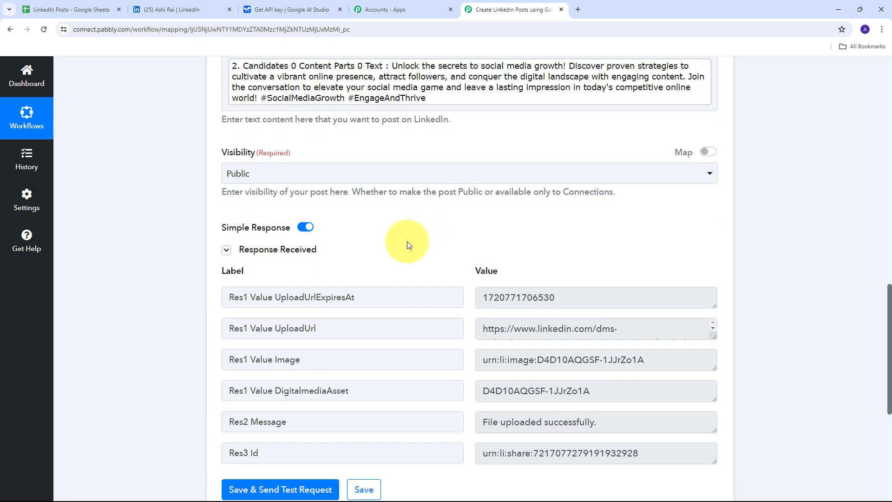
Switch to LinkedIn, reload the profile and open the newest post, How To Grow Your Social Media, from its activity section
left_click(185, 3)
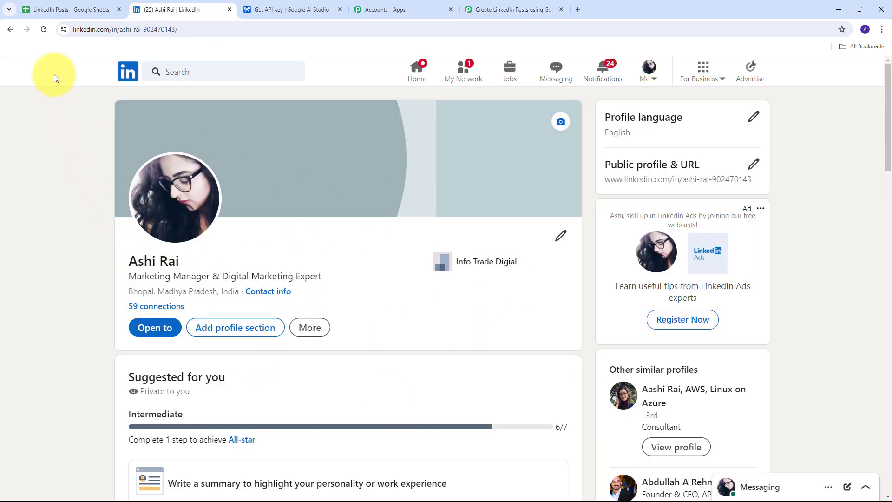
left_click(43, 30)
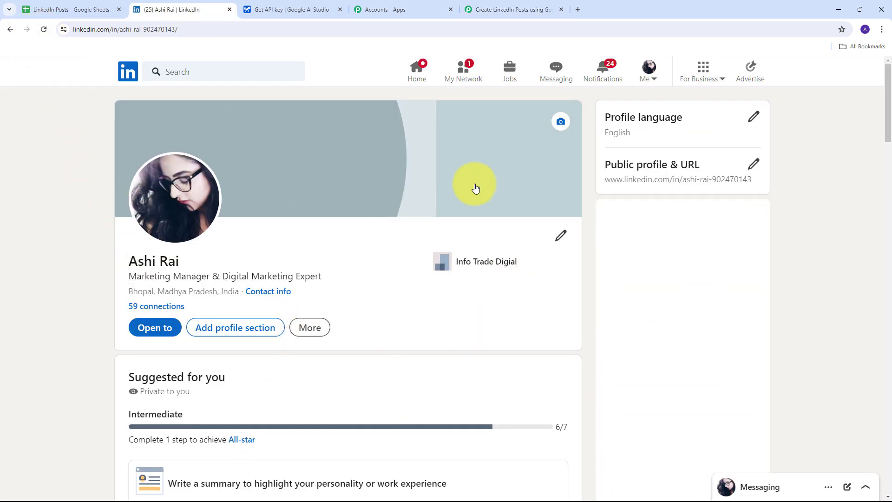
scroll(475, 188, "down", 15)
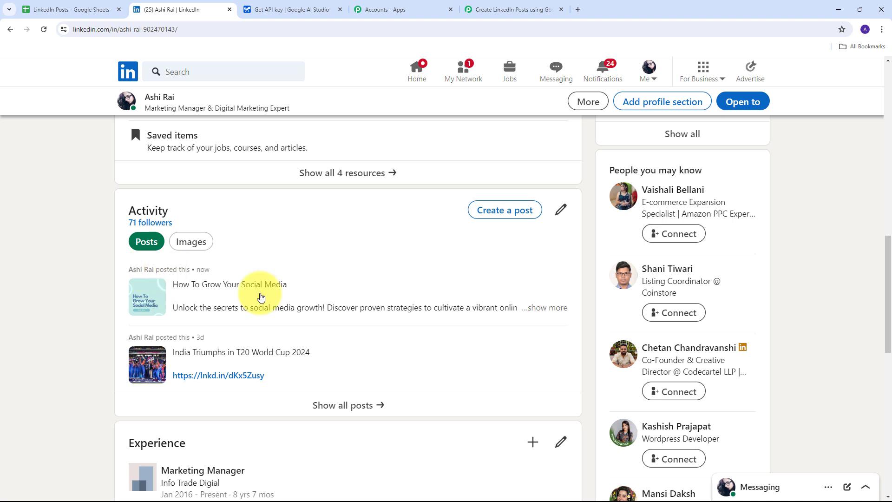
left_click(227, 292)
Examine the published post's image, title and generated description with hashtags
scroll(539, 340, "down", 2)
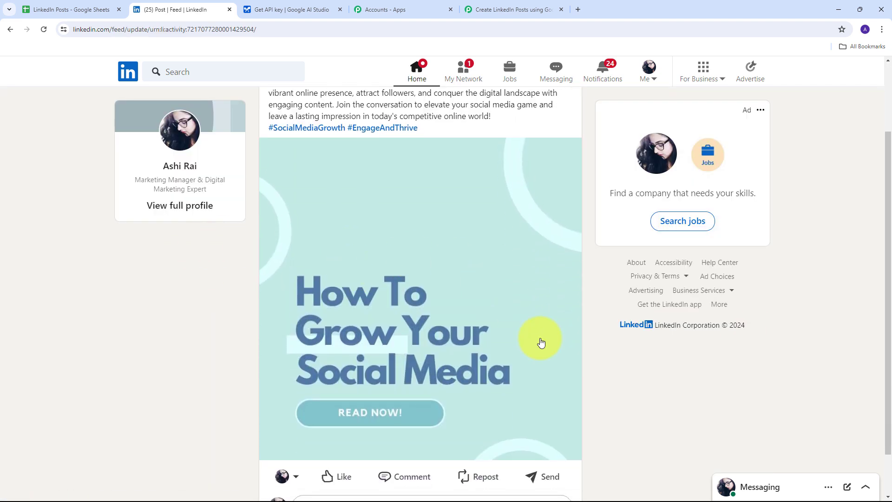
scroll(355, 313, "up", 1)
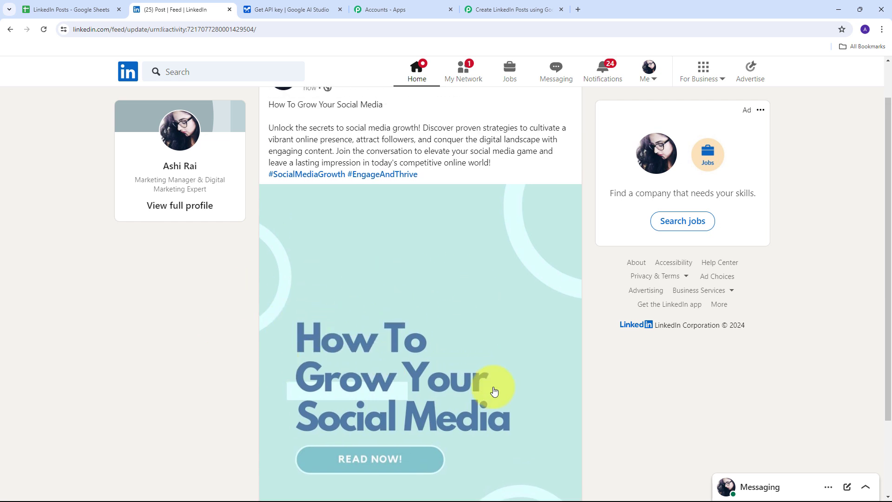
scroll(412, 348, "up", 1)
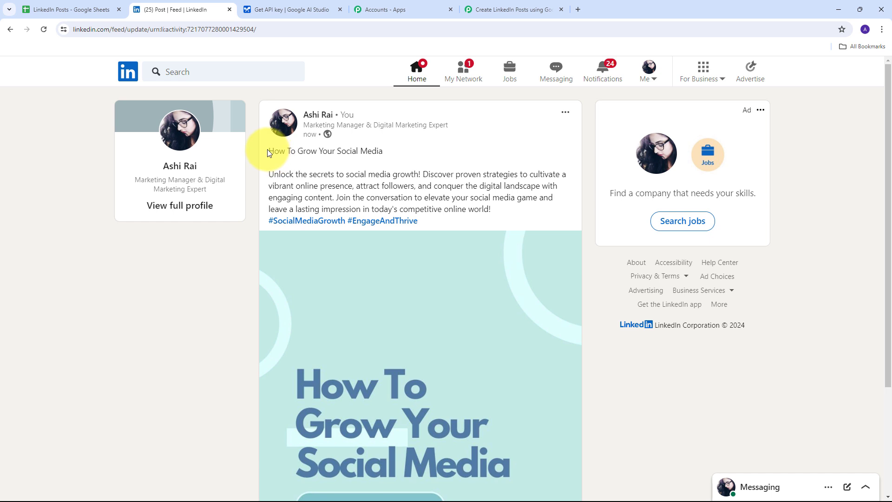
left_click_drag(268, 151, 389, 153)
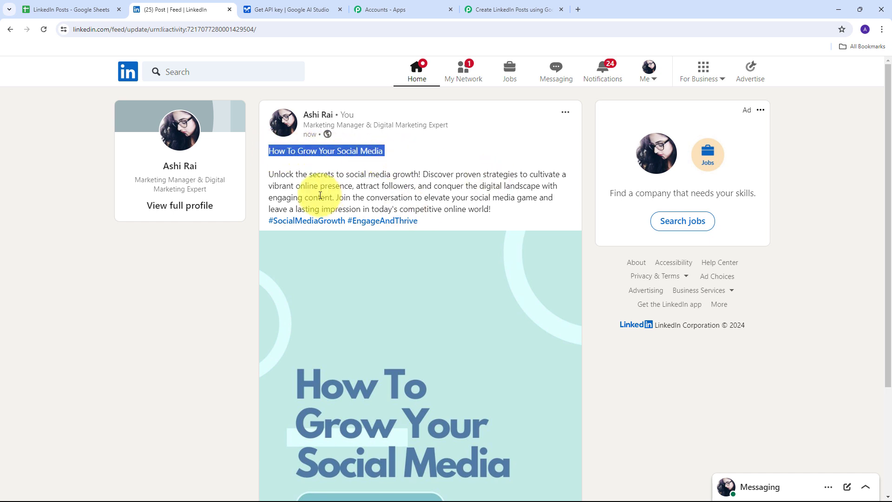
left_click_drag(271, 174, 448, 225)
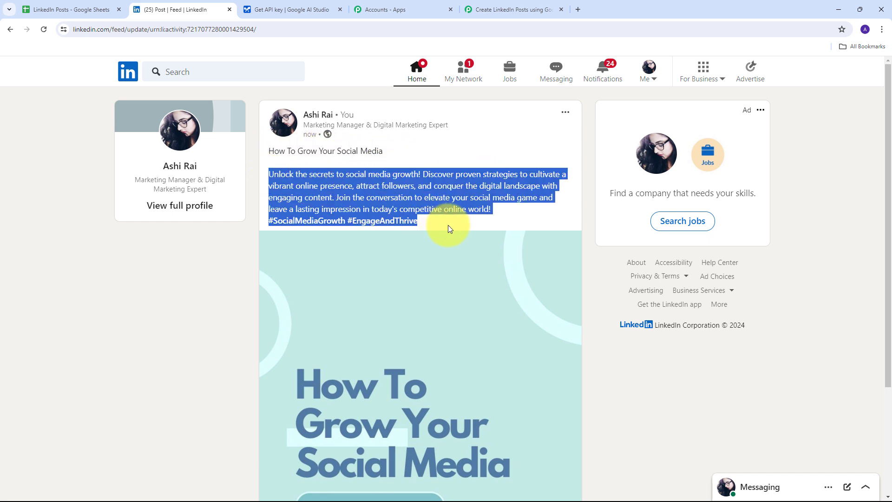
left_click(481, 223)
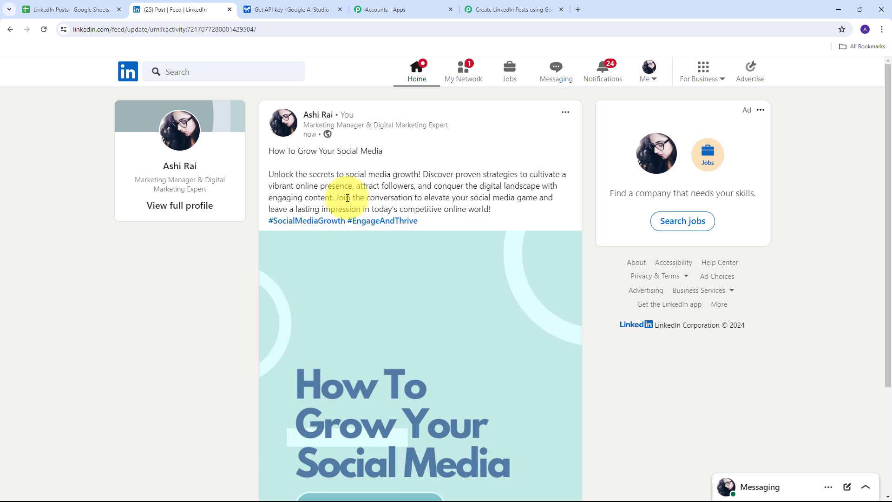
left_click_drag(267, 173, 477, 224)
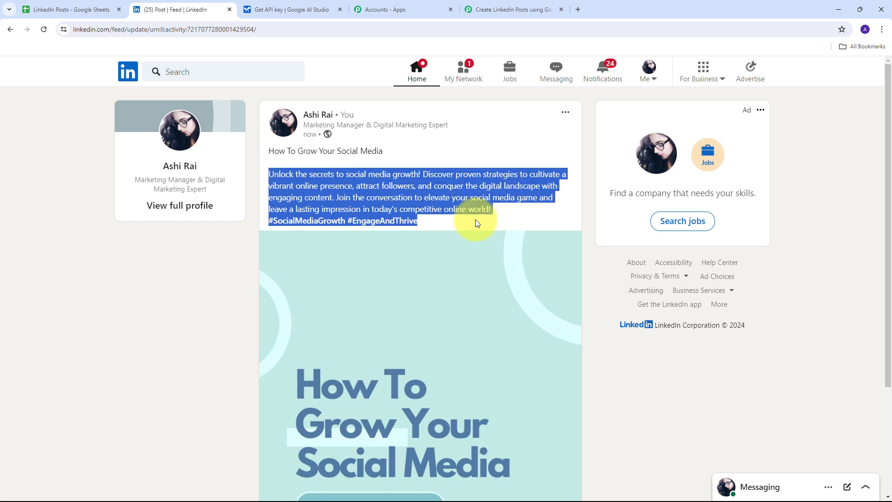
left_click(428, 155)
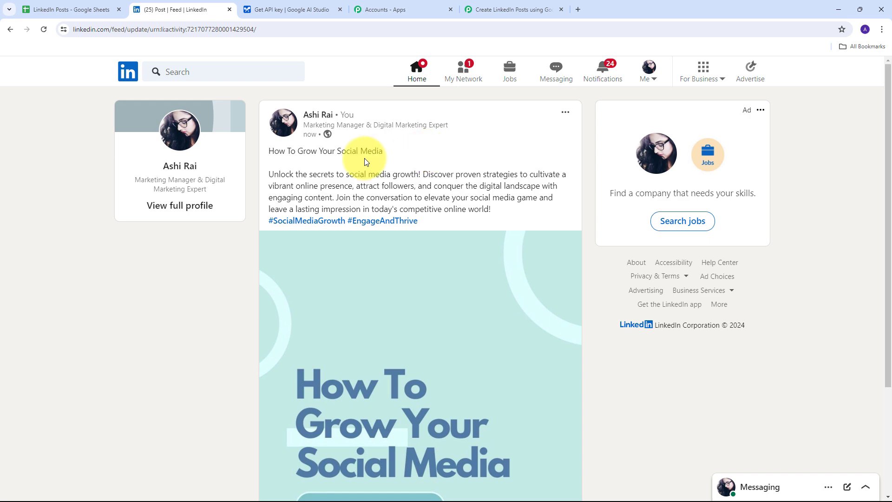
Compare the LinkedIn Posts spreadsheet row and the Google AI Studio page with the published LinkedIn post
left_click(70, 10)
left_click(310, 13)
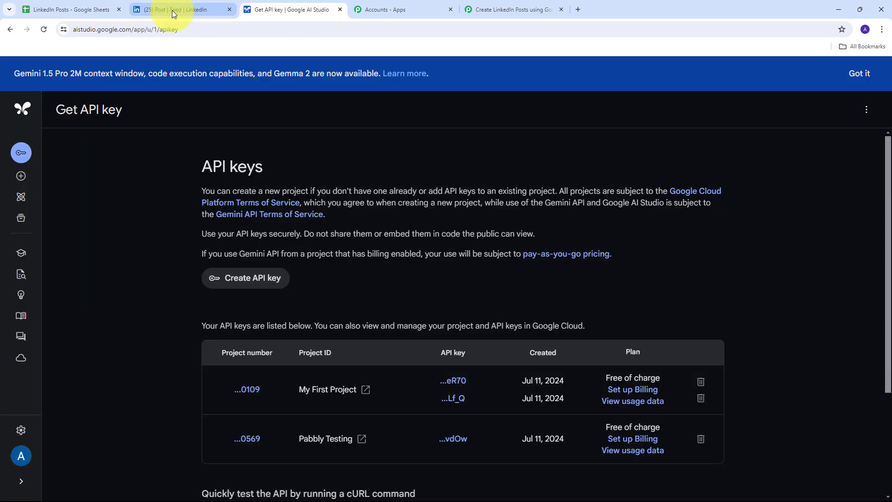
left_click(172, 10)
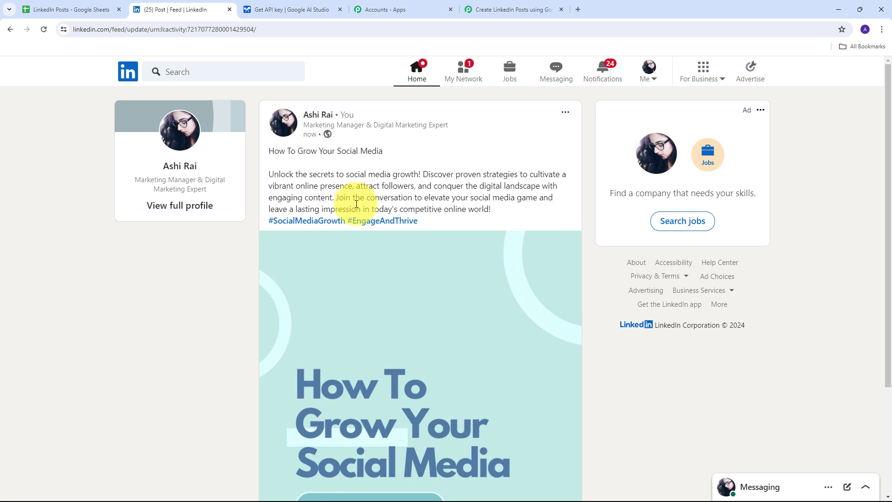
left_click(72, 9)
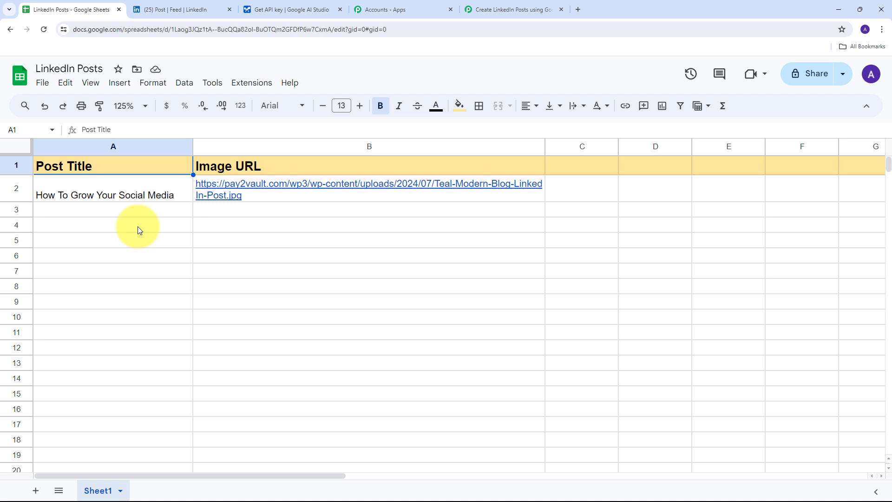
left_click(176, 9)
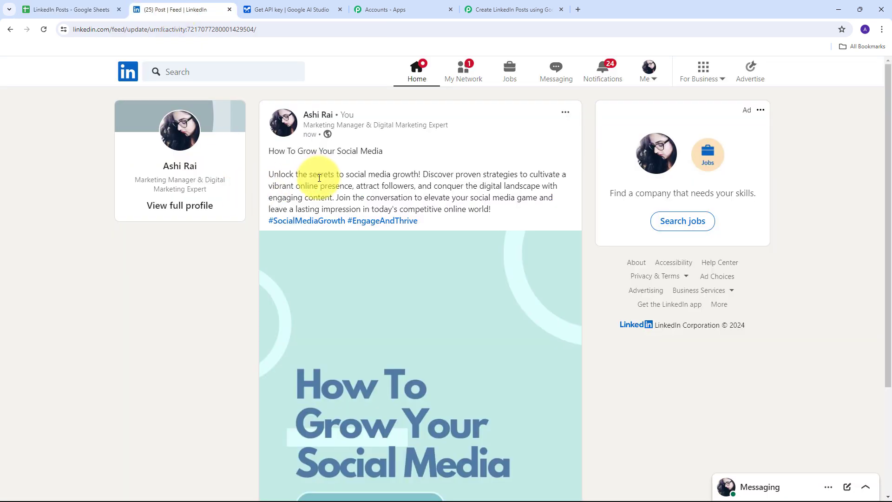
left_click(79, 5)
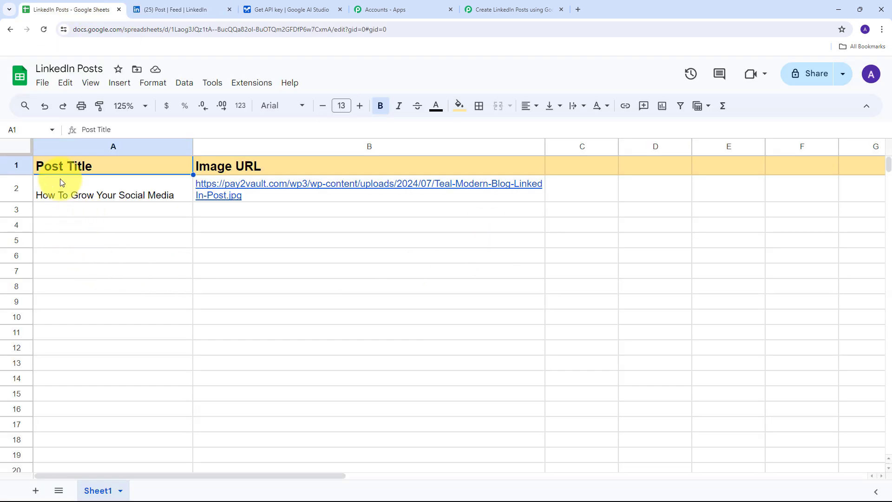
left_click(135, 215)
type("Key Tips For Financial Success")
key("Return")
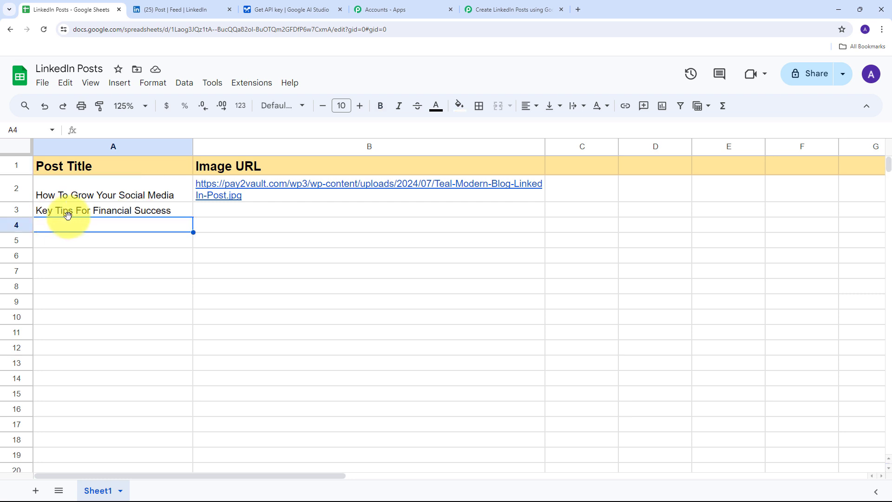
left_click(222, 210)
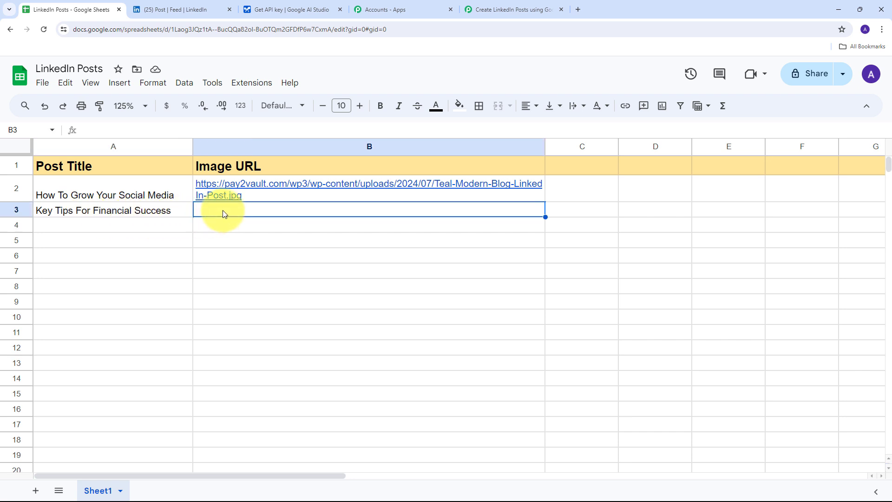
type("https://pay2vault.com/wp3/wp-content/uploads/2024/07/Green-Cream-Minimalist-Financial-Success-LinkedIn-Post.jpg")
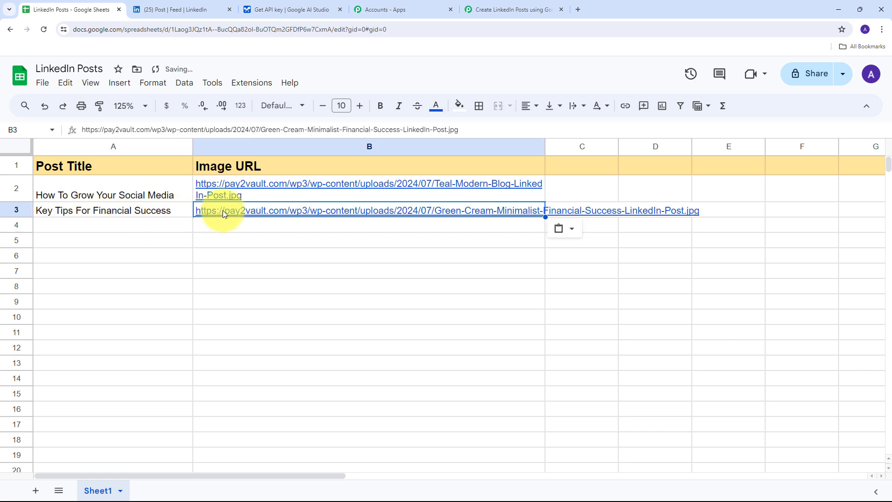
left_click(299, 228)
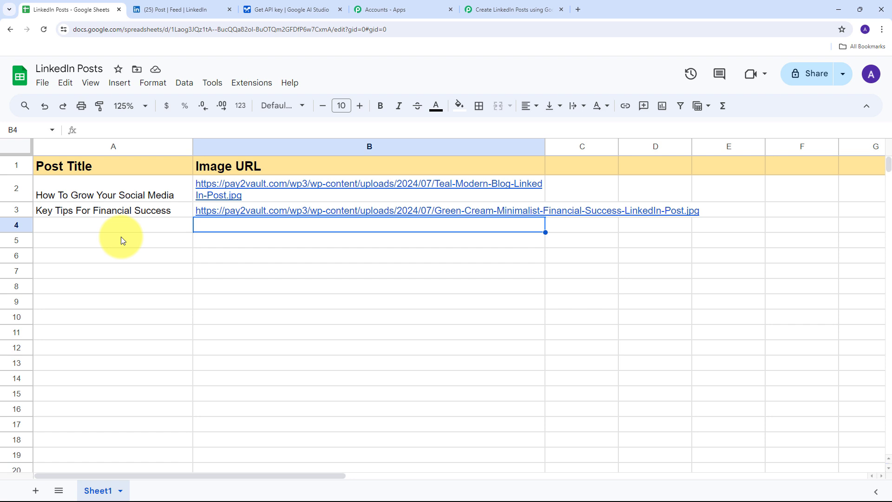
Return to the LinkedIn profile, reload it and open the page listing all of its posts
left_click(165, 9)
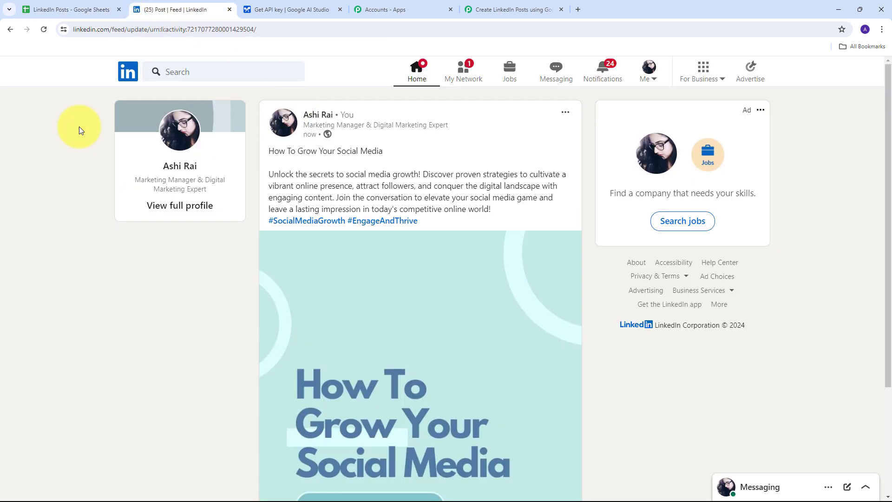
left_click(9, 29)
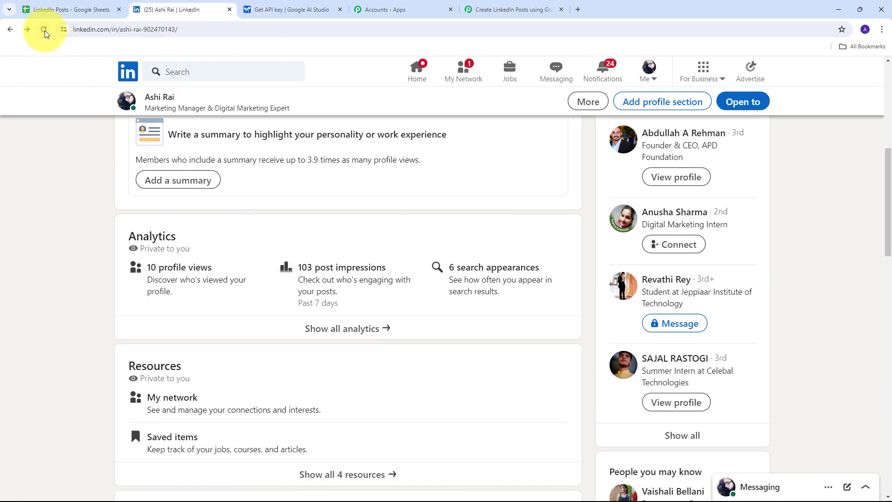
left_click(44, 30)
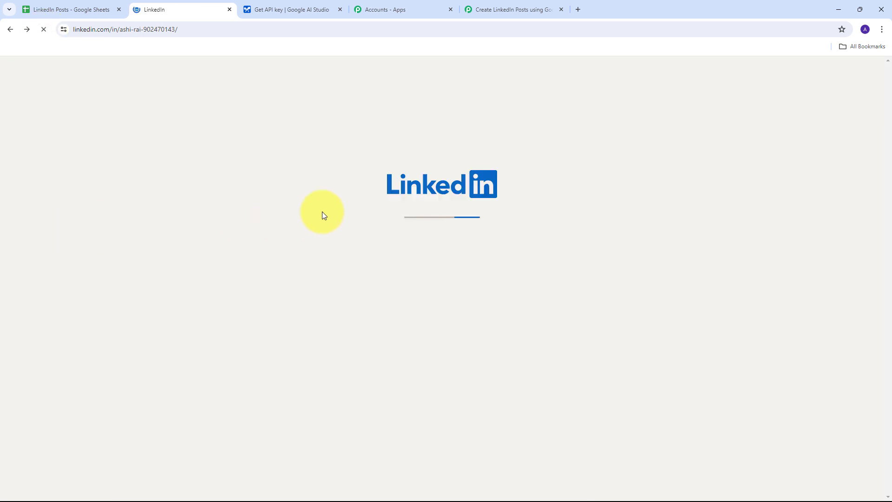
key("alt+Right")
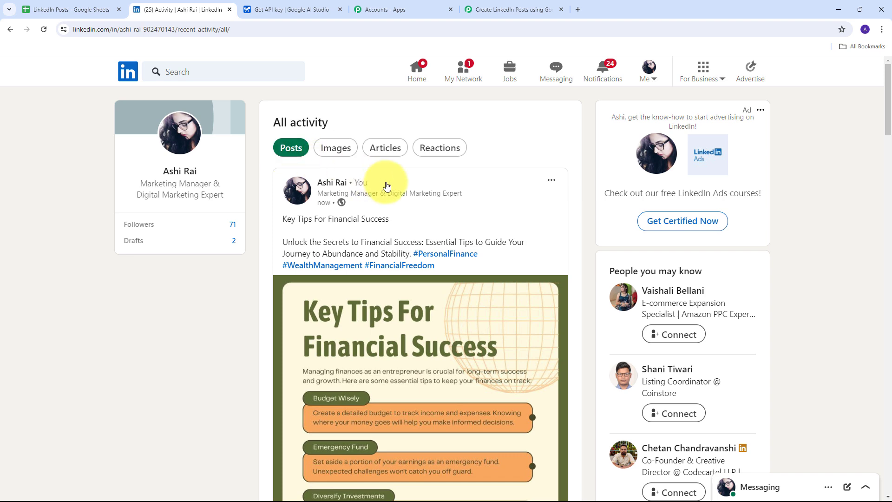
Check the title, generated description and image of the Key Tips For Financial Success post
scroll(418, 159, "down", 3)
scroll(424, 235, "up", 3)
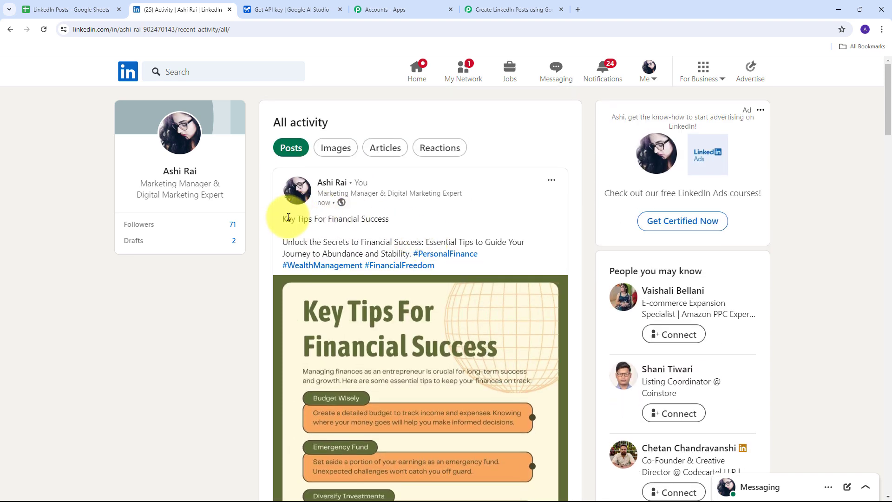
left_click_drag(282, 219, 379, 223)
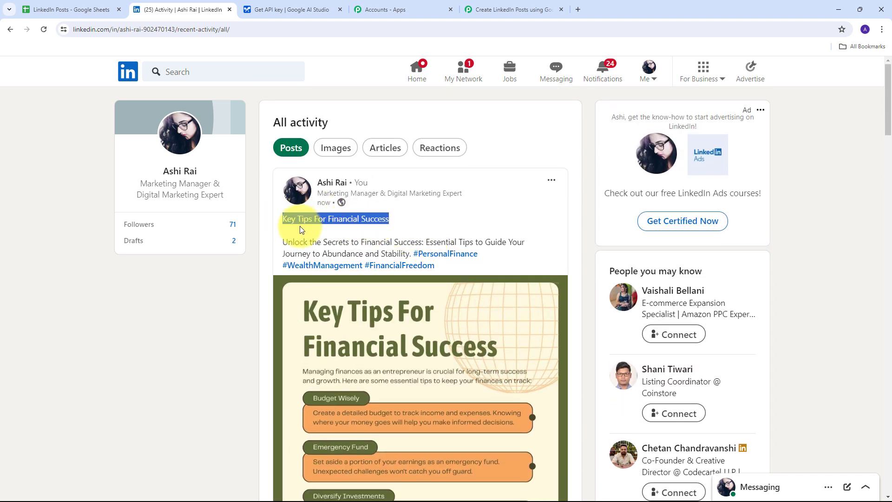
left_click(480, 266)
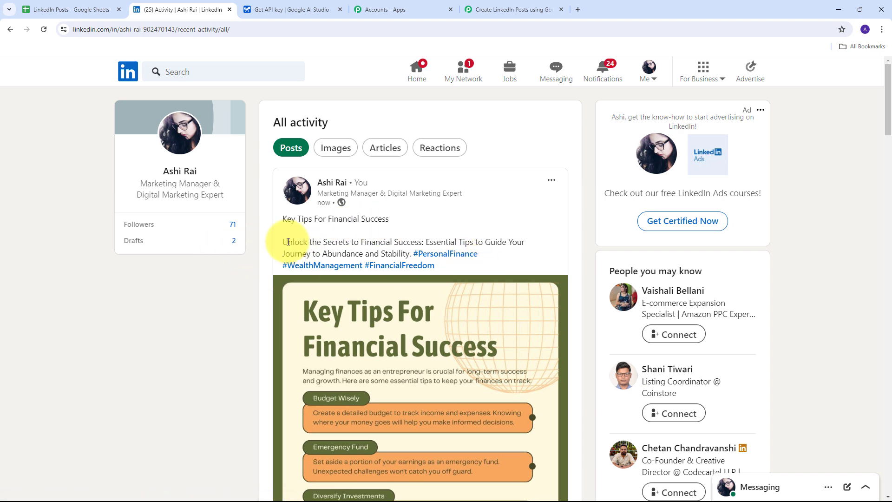
scroll(319, 238, "down", 3)
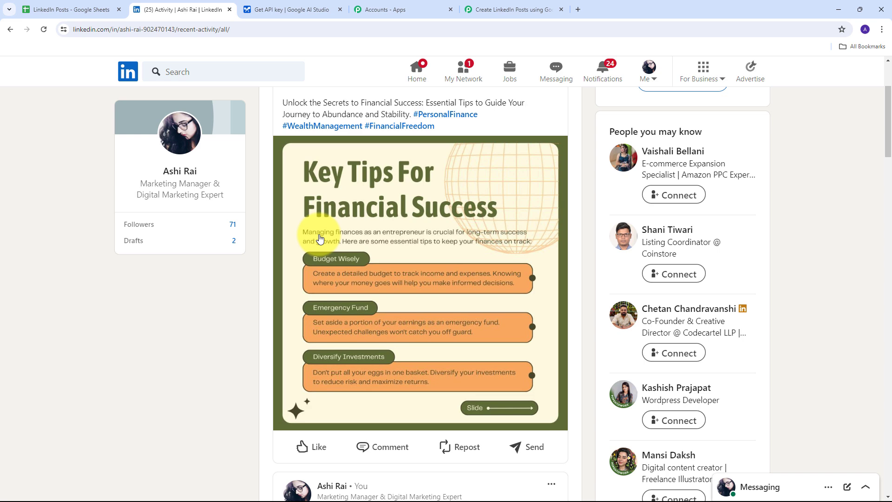
scroll(320, 238, "up", 3)
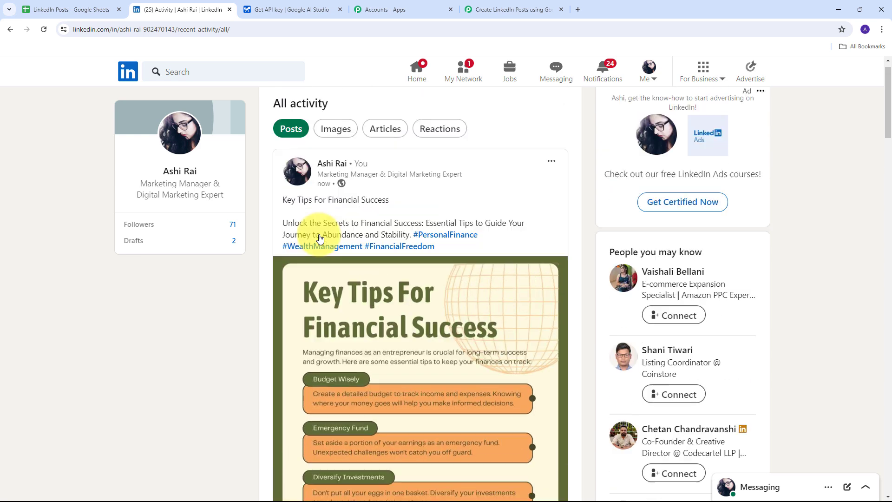
Expand the How To Grow Your Social Media post's full description and review it alongside the Key Tips For Financial Success post
scroll(133, 267, "down", 5)
scroll(260, 278, "down", 3)
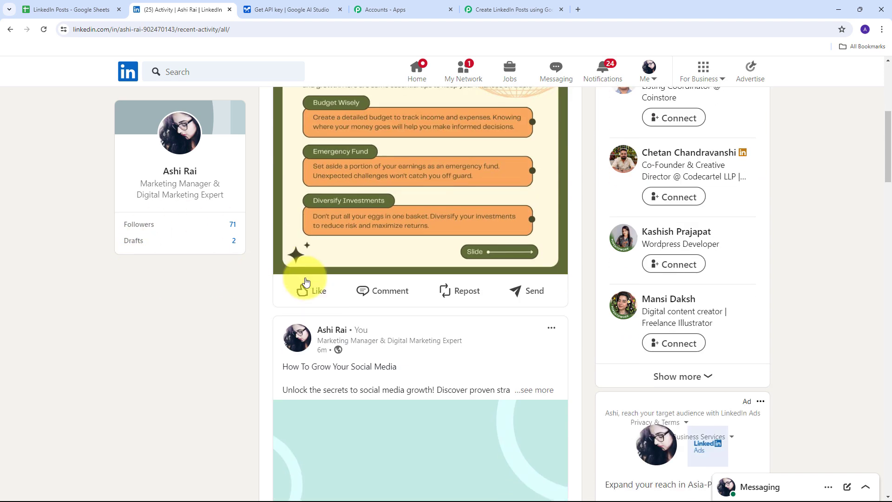
left_click(528, 358)
scroll(277, 312, "down", 1)
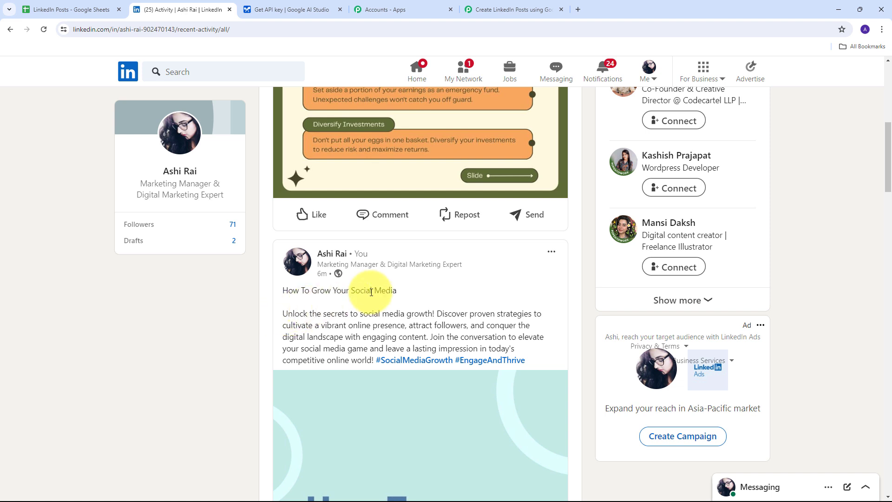
scroll(371, 292, "down", 4)
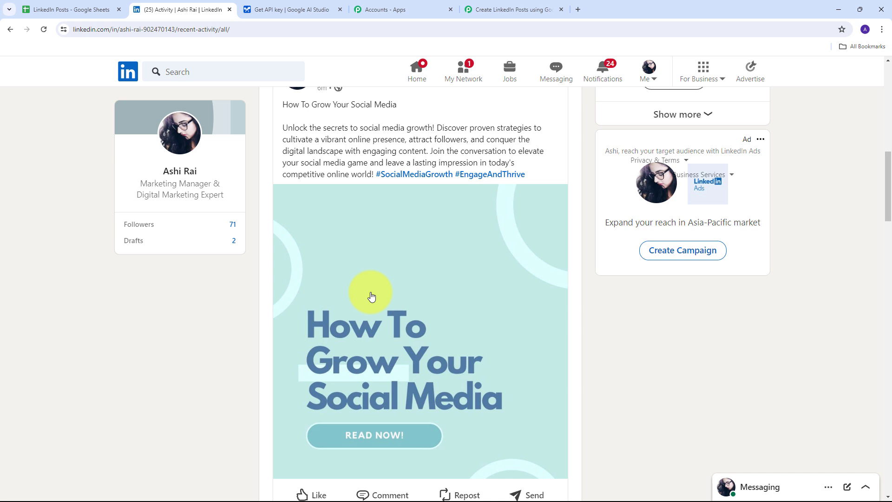
scroll(332, 295, "up", 2)
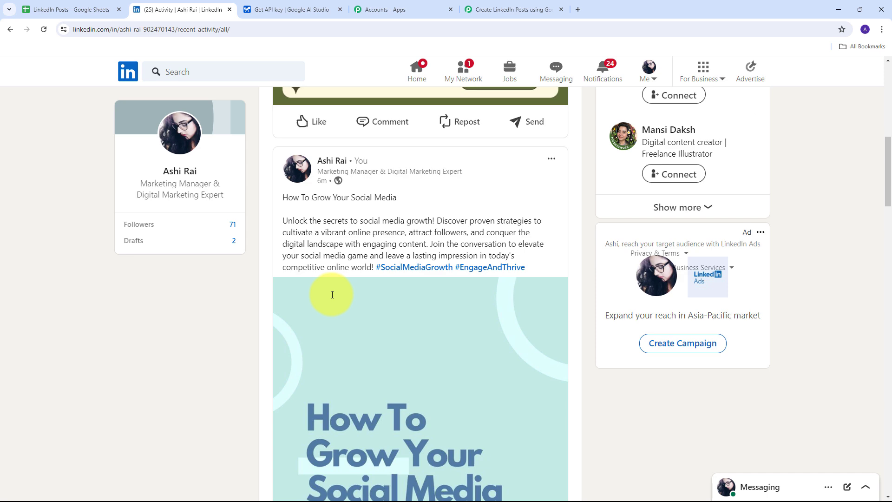
scroll(330, 295, "up", 6)
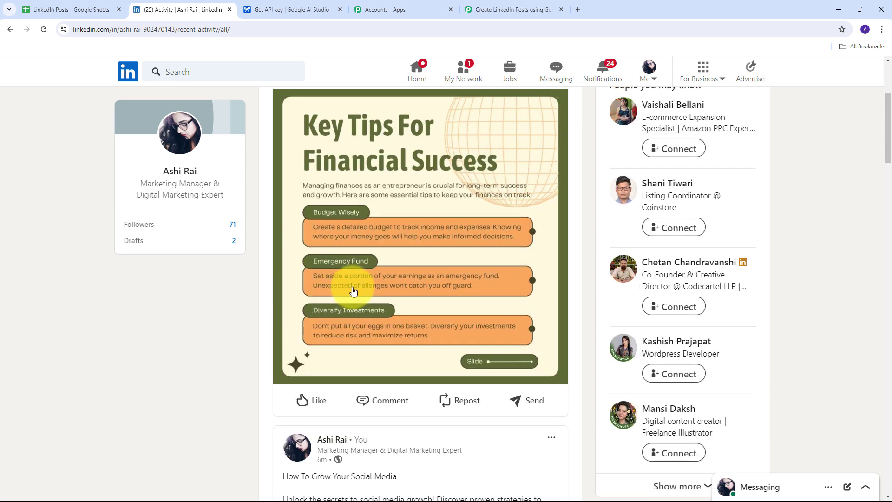
scroll(344, 293, "down", 5)
scroll(353, 291, "up", 2)
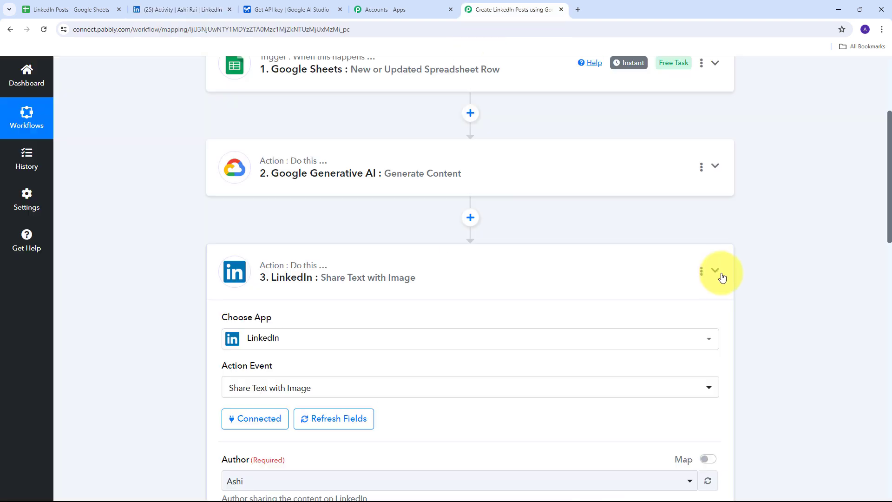
Collapse the LinkedIn action's settings and review the workflow's Google Sheets trigger, Google Generative AI action and LinkedIn action
left_click(719, 274)
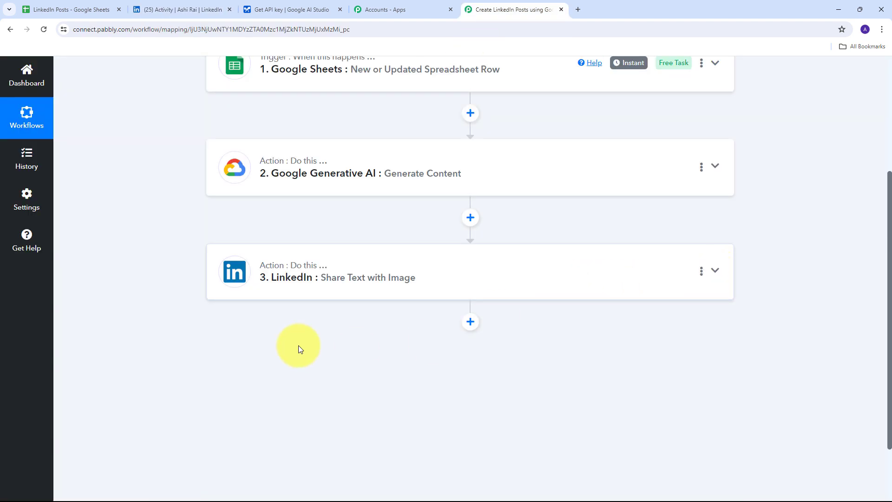
scroll(205, 346, "up", 4)
scroll(181, 328, "down", 1)
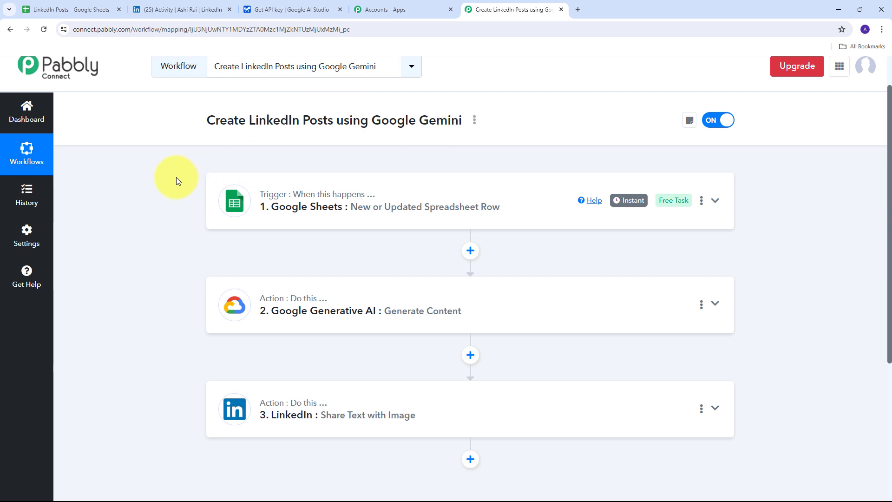
scroll(169, 180, "up", 1)
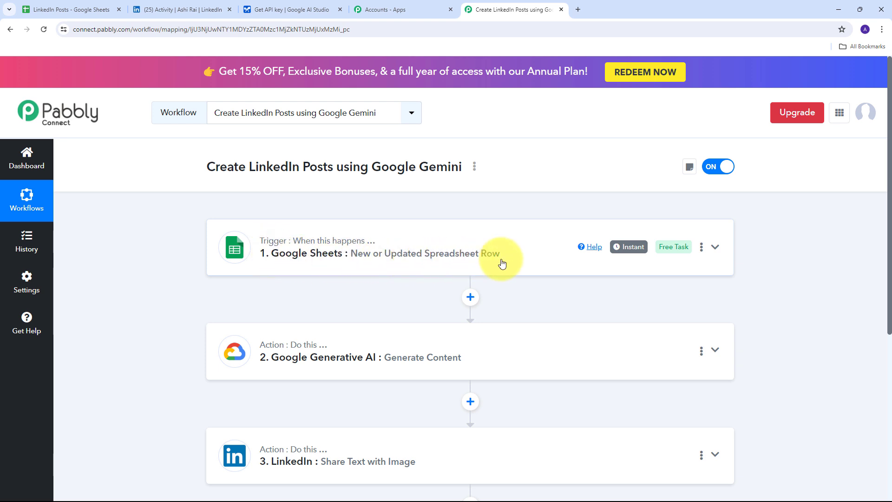
scroll(172, 251, "down", 2)
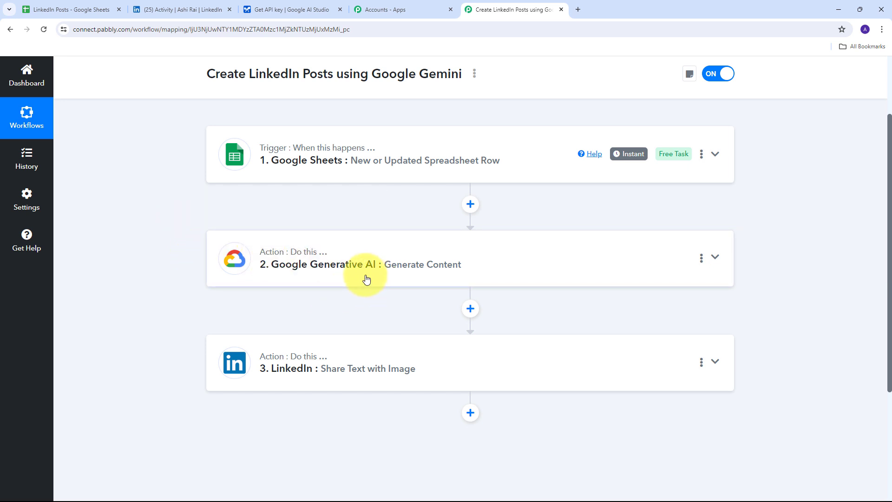
scroll(418, 284, "down", 1)
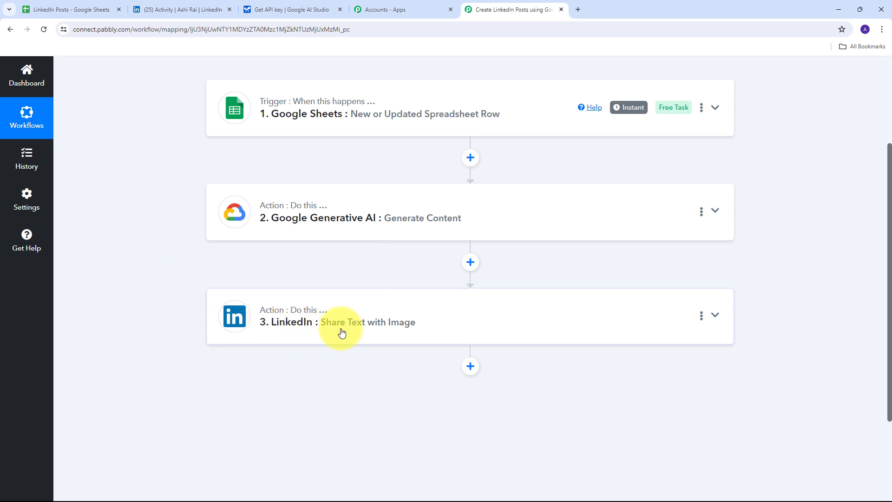
scroll(325, 330, "up", 3)
scroll(302, 330, "down", 1)
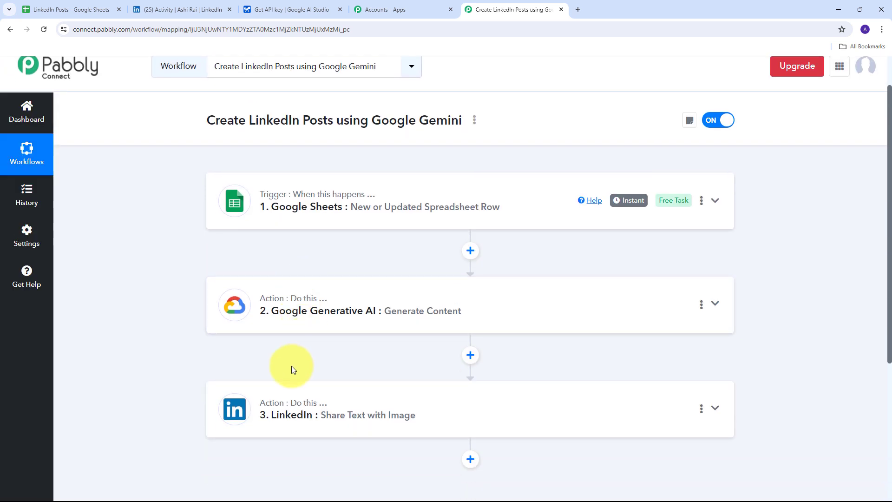